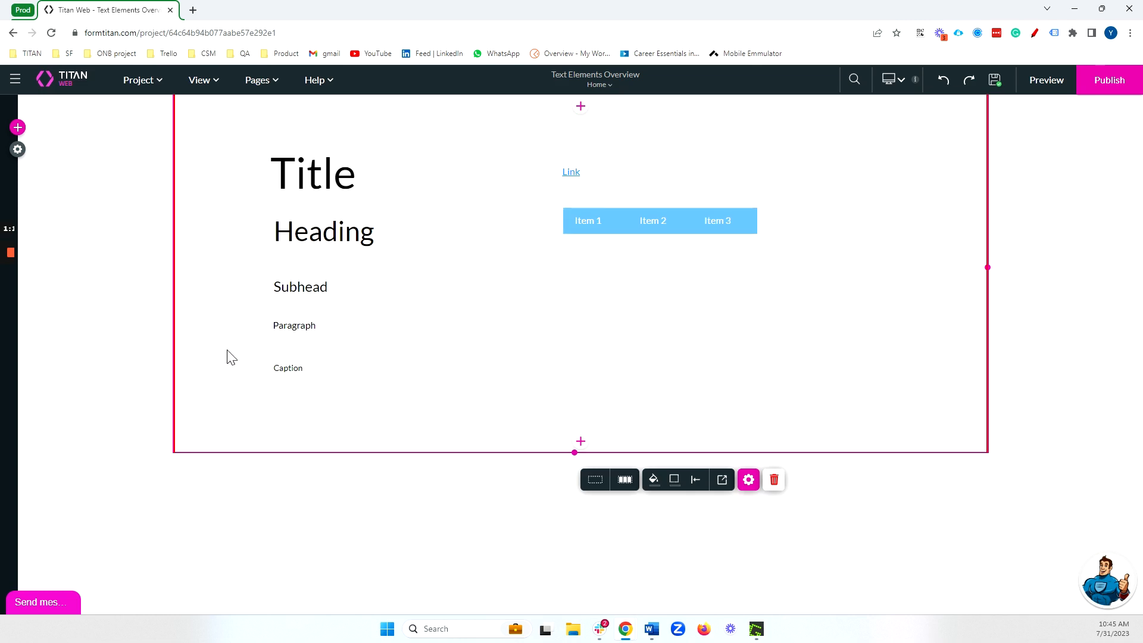
Select the Title, Subhead, Heading, Paragraph and Caption elements one by one to examine their text styles and font sizes.
click(325, 152)
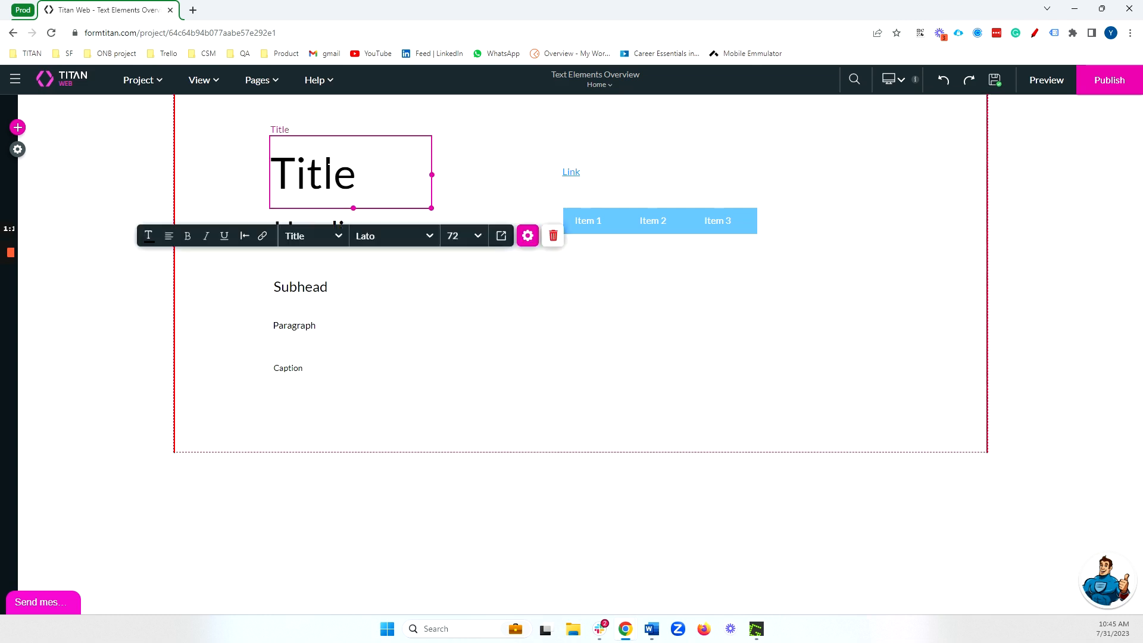
click(305, 290)
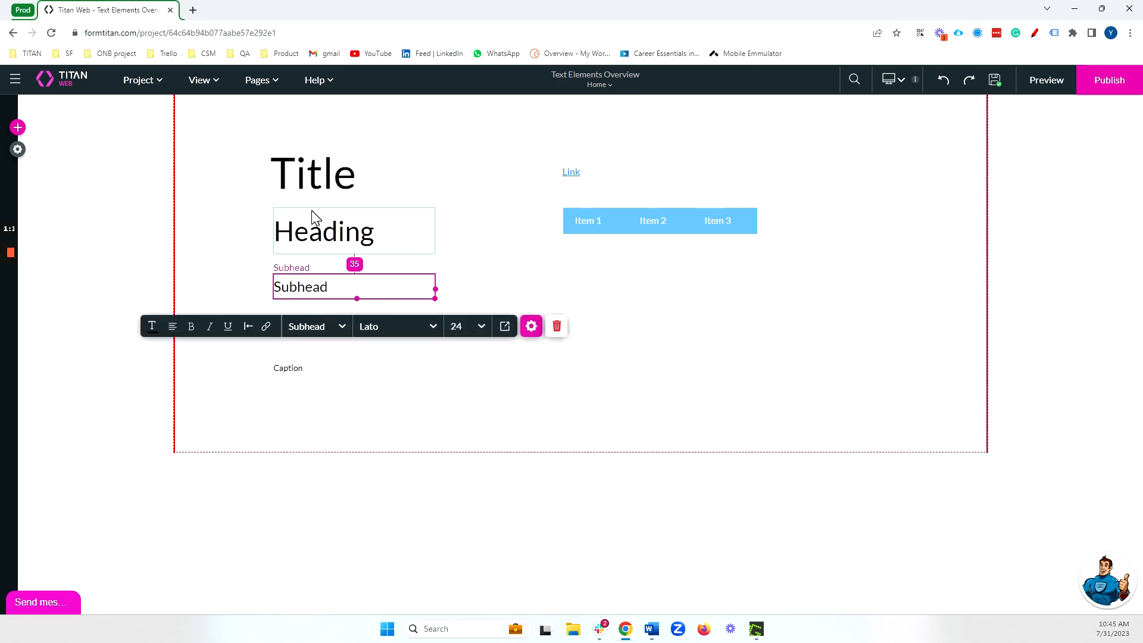
click(314, 232)
click(310, 324)
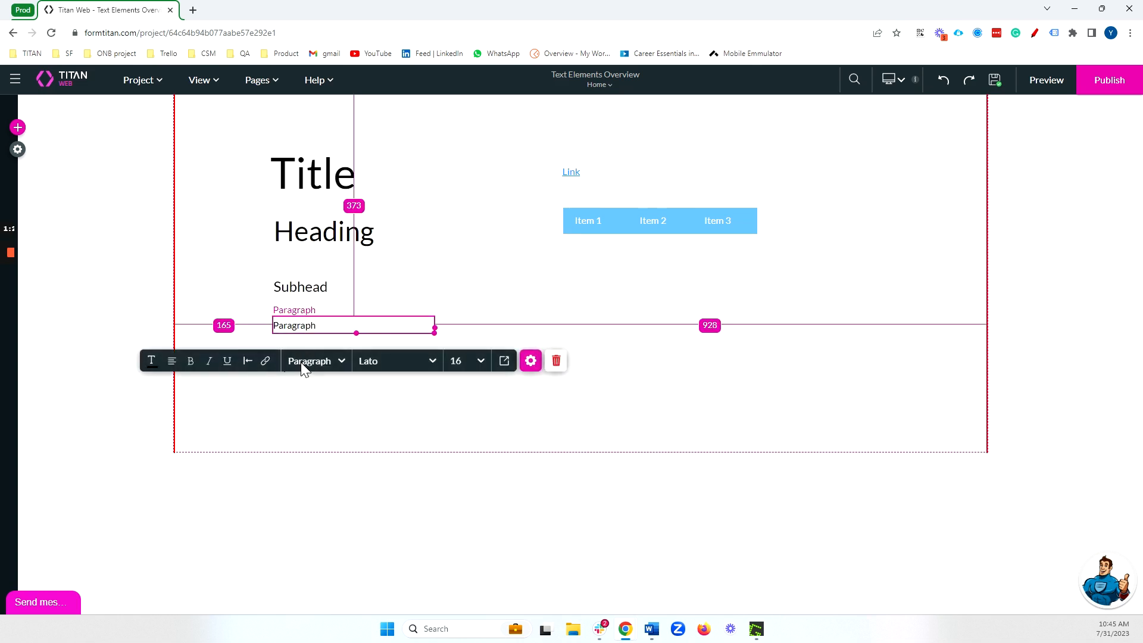
click(301, 390)
click(301, 370)
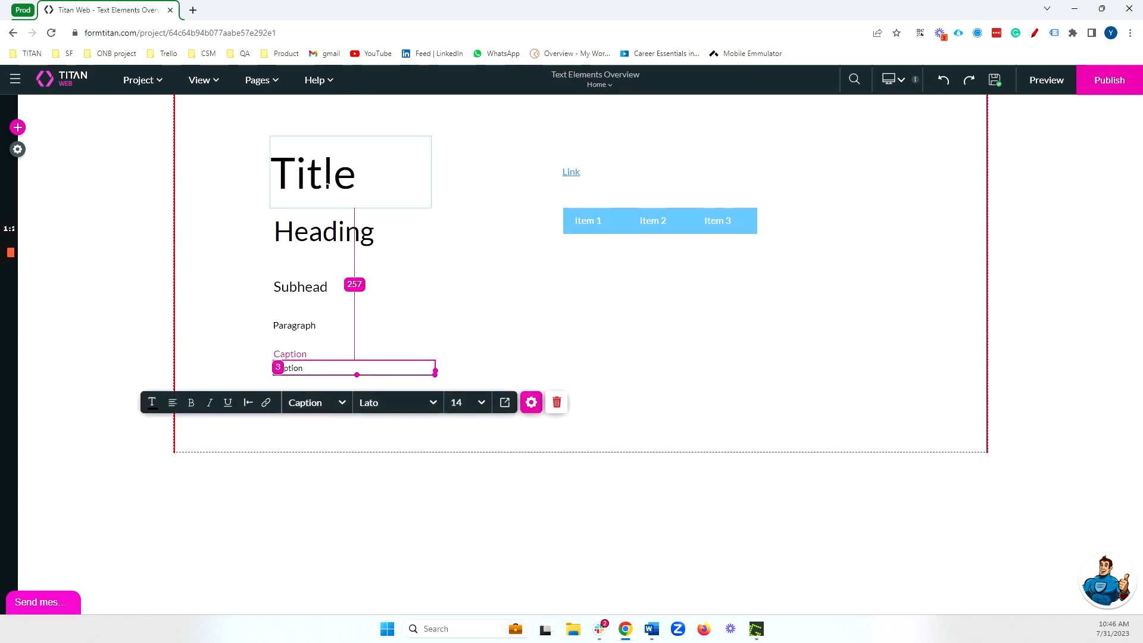
Try the Subhead and Heading styles on the Title element, and restore its Title style.
click(327, 178)
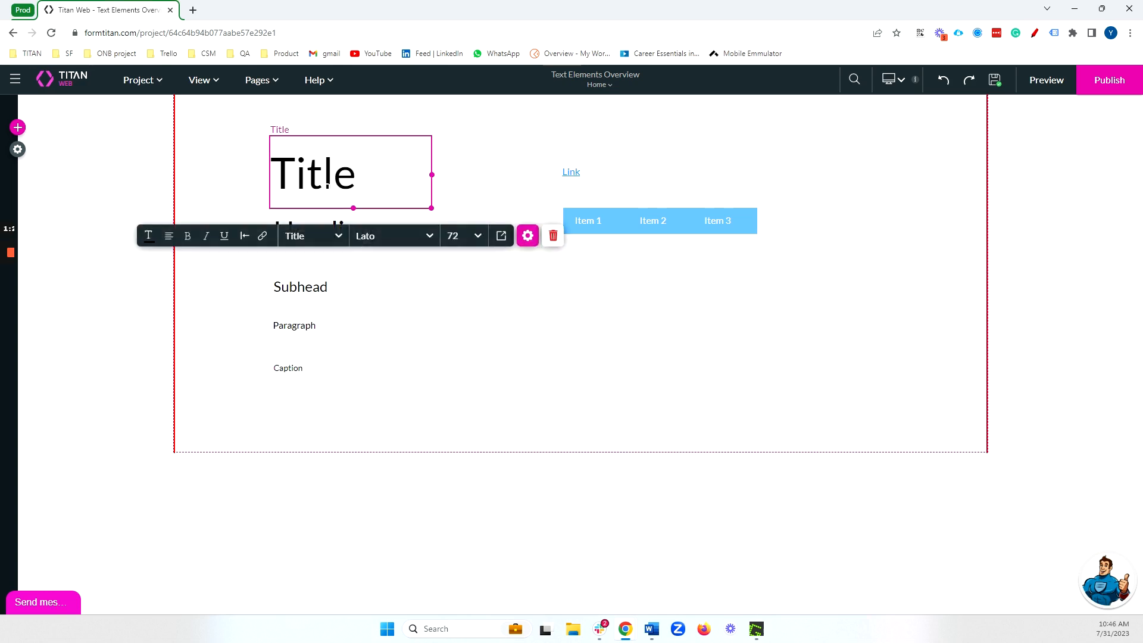
click(305, 235)
click(319, 307)
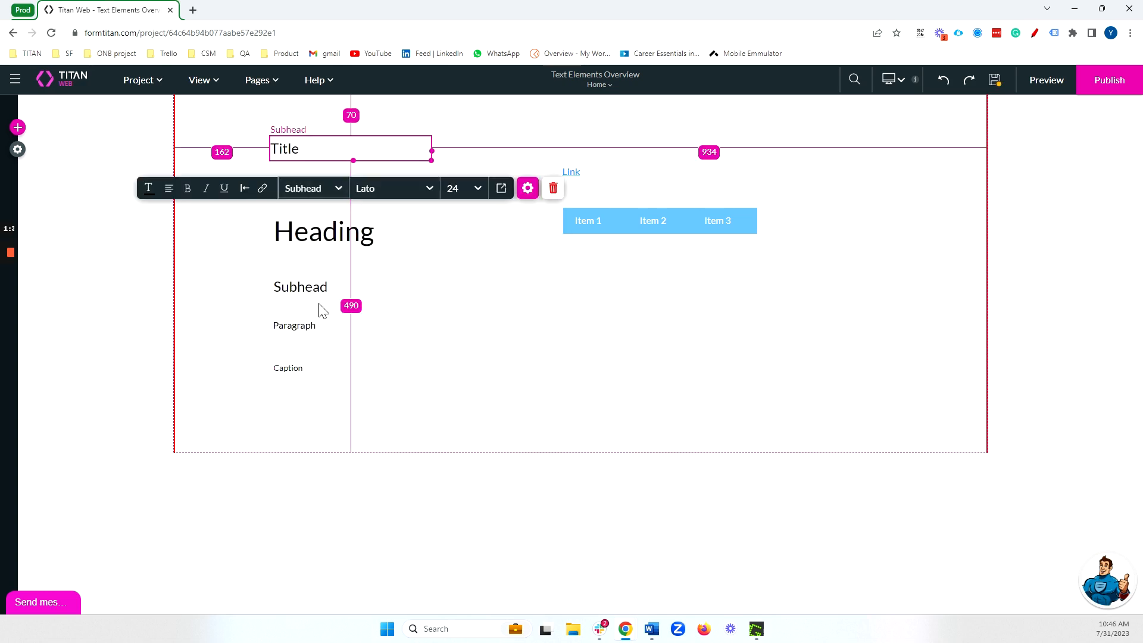
click(313, 188)
click(314, 239)
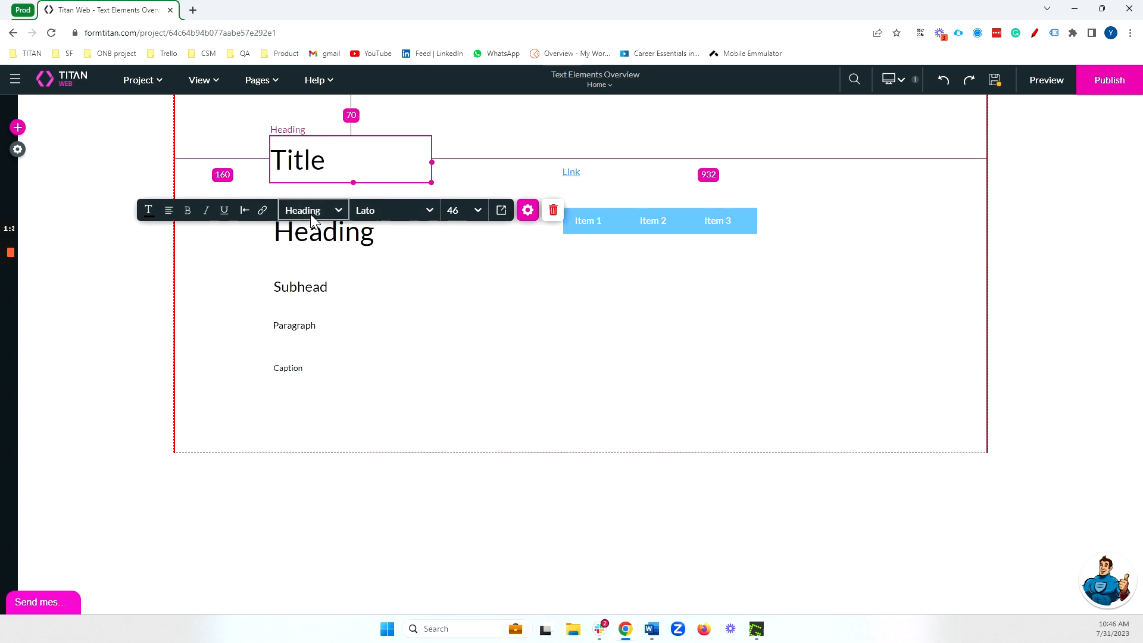
click(309, 213)
click(313, 237)
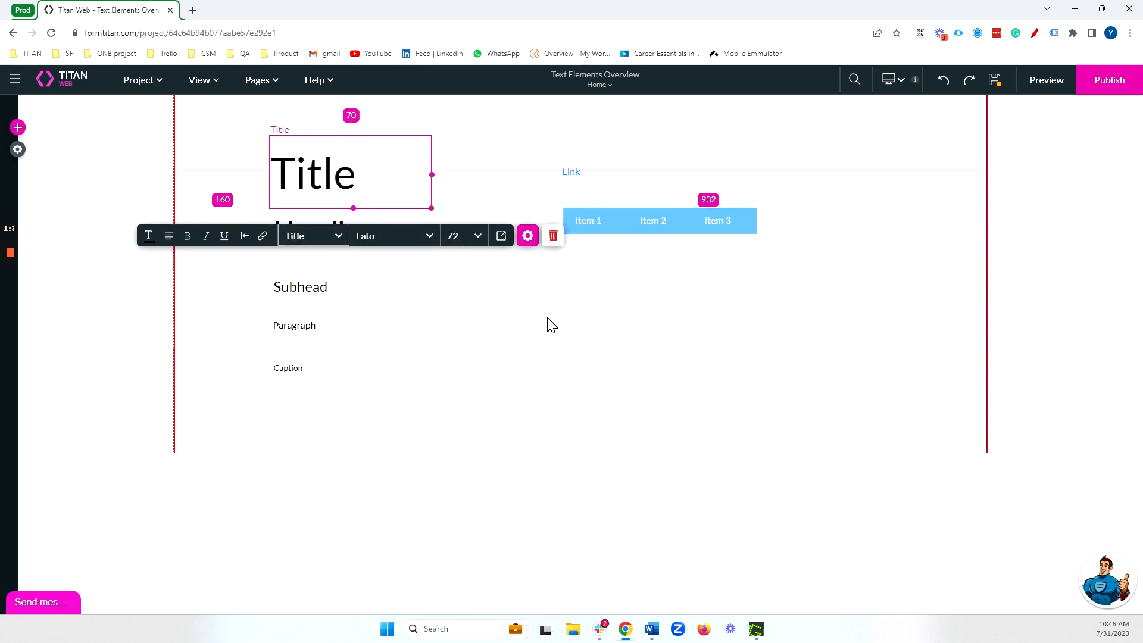
click(497, 311)
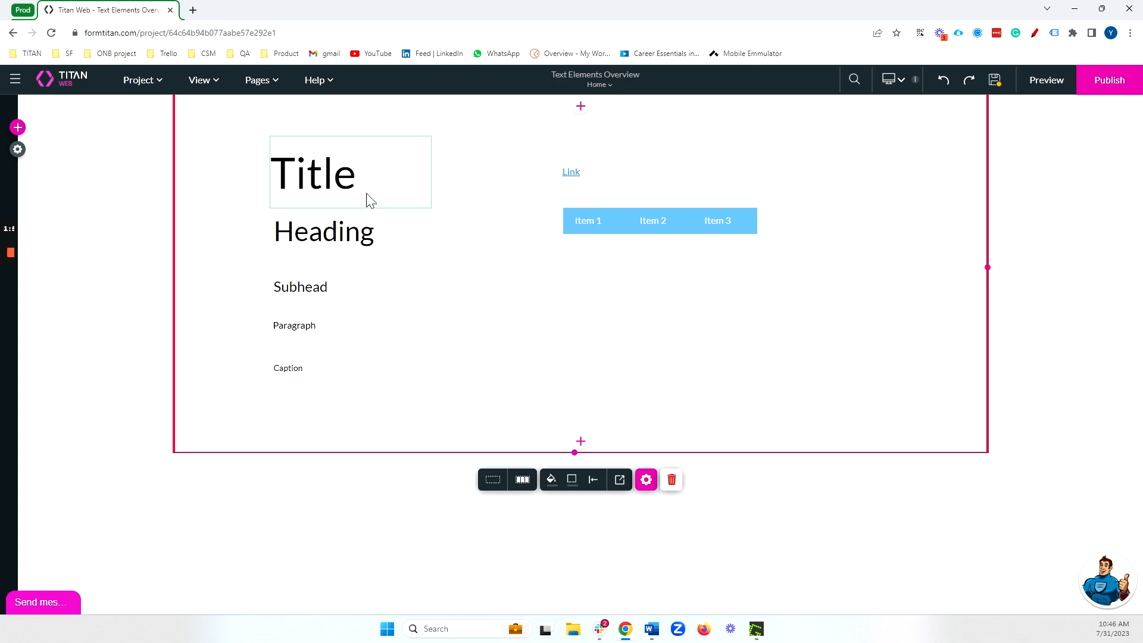
click(314, 179)
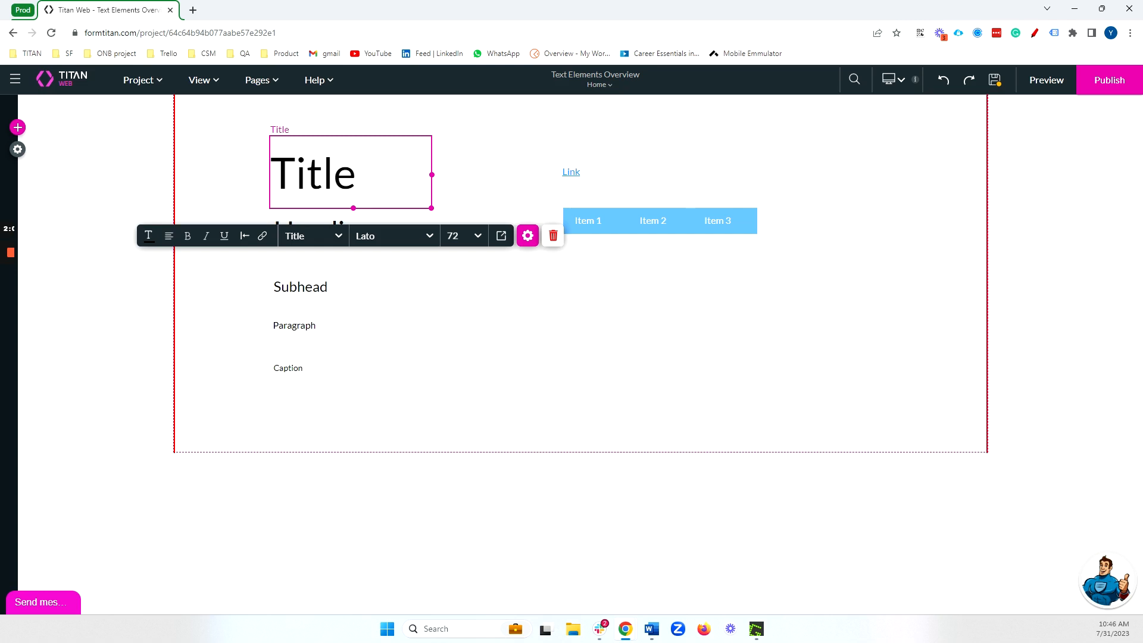
click(18, 149)
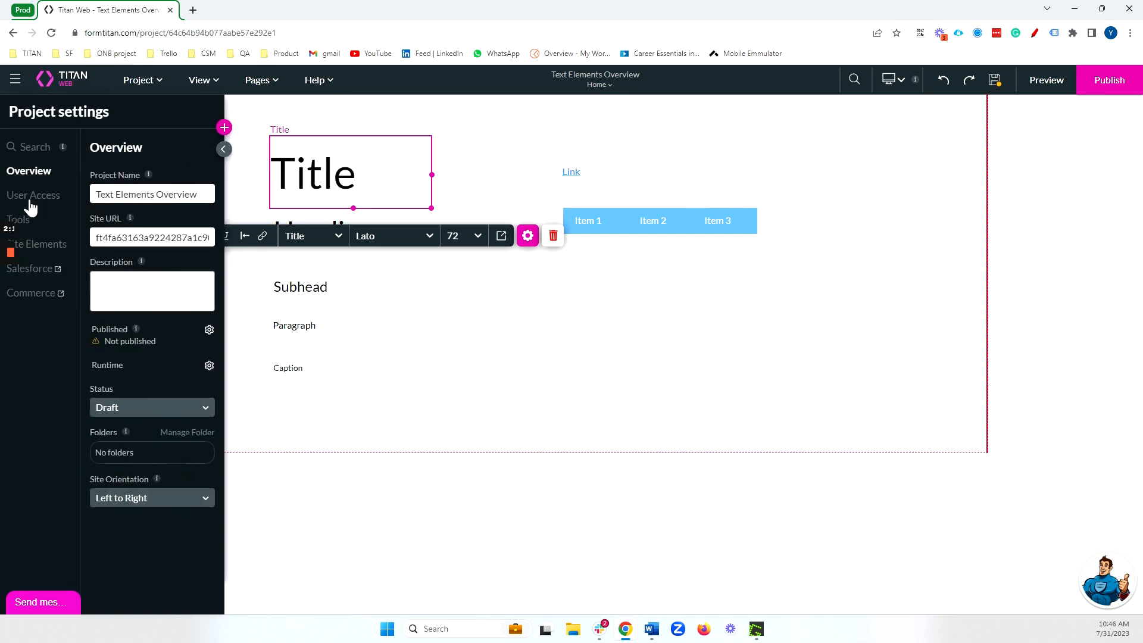
click(23, 220)
click(30, 244)
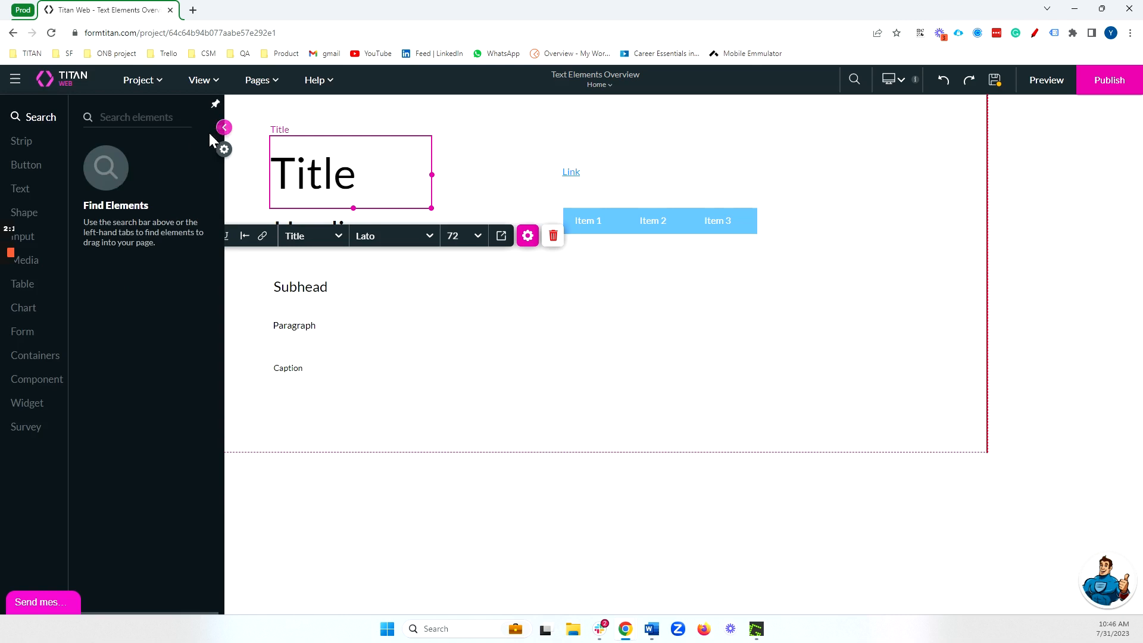
Add a Primary call-to-action button to the strip, below the item list and level with the Caption text.
click(26, 164)
drag(89, 153, 622, 384)
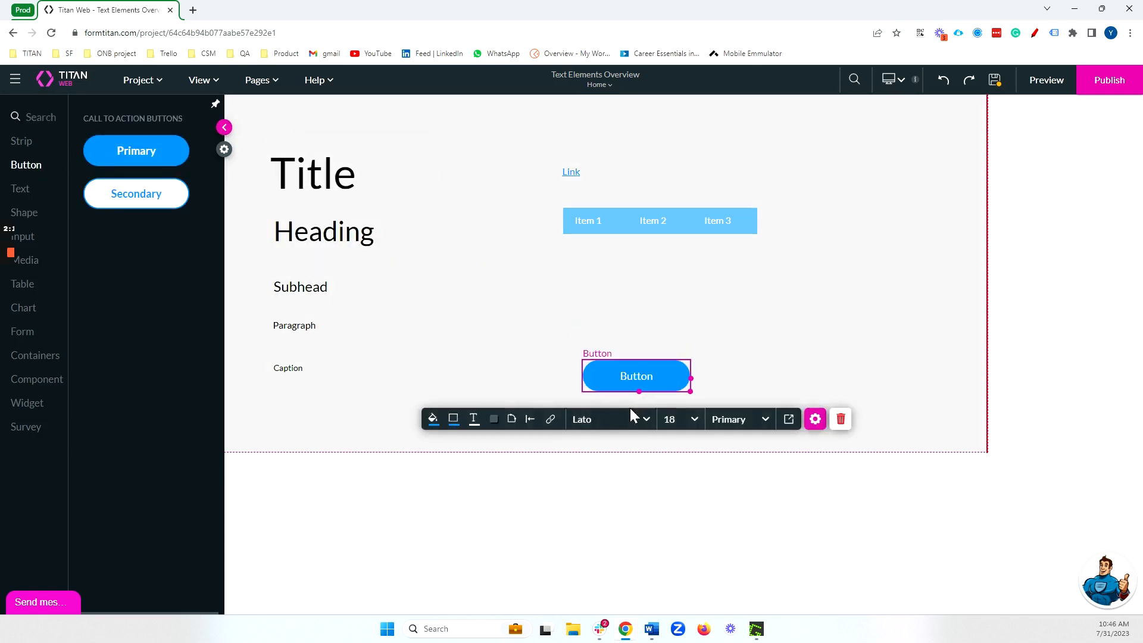
Start an on-click action flow for the new button with an Affected Elements node.
click(550, 420)
click(204, 291)
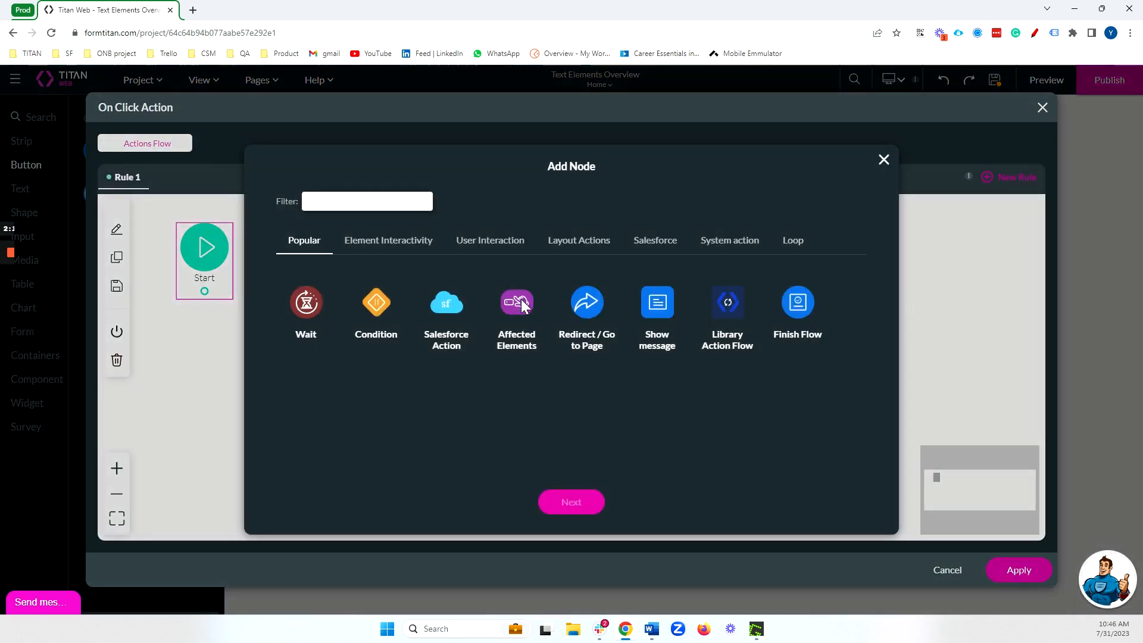
click(520, 299)
click(591, 502)
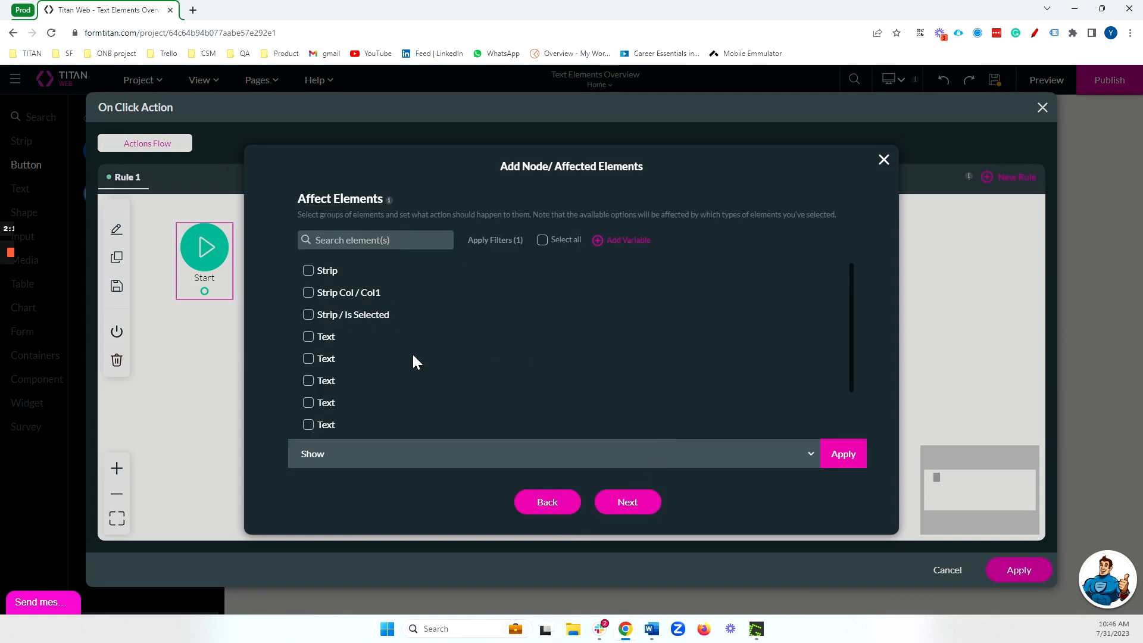
Try the Set value action on the first Text element in the node, and discard the action flow.
click(309, 338)
click(384, 452)
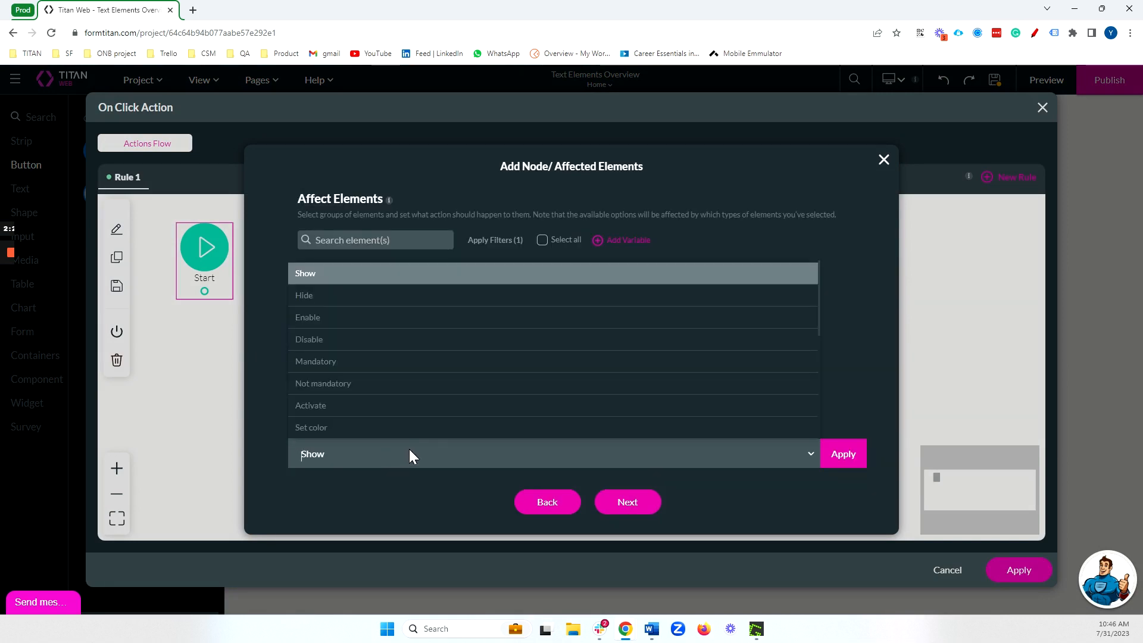
scroll(393, 357, down, 2)
scroll(370, 420, down, 1)
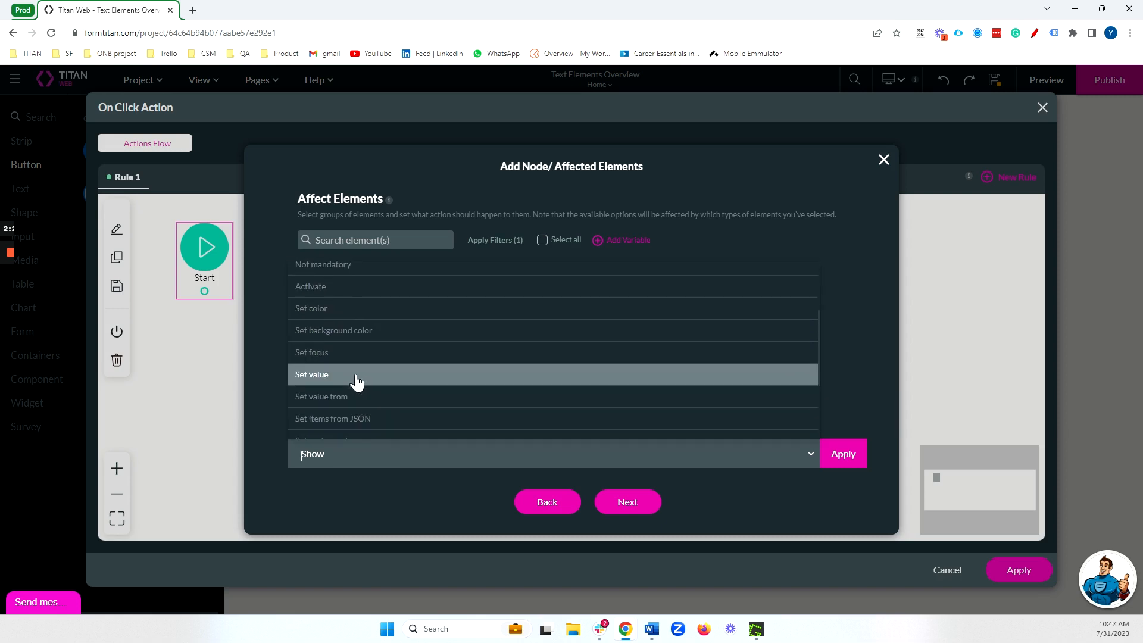
click(369, 375)
click(607, 457)
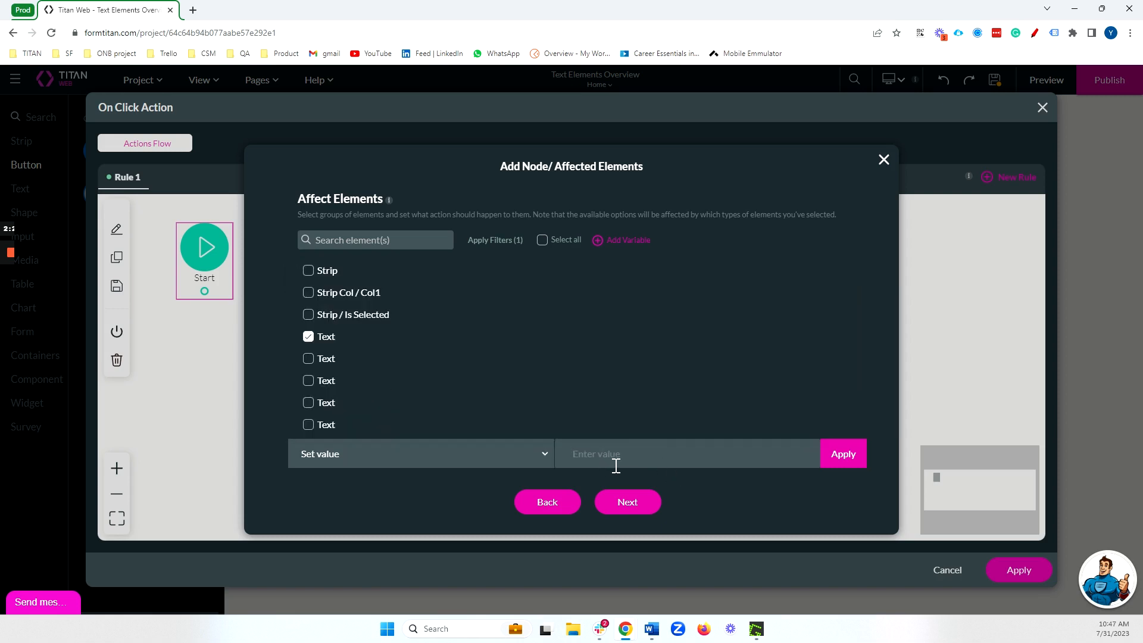
click(883, 160)
click(1042, 107)
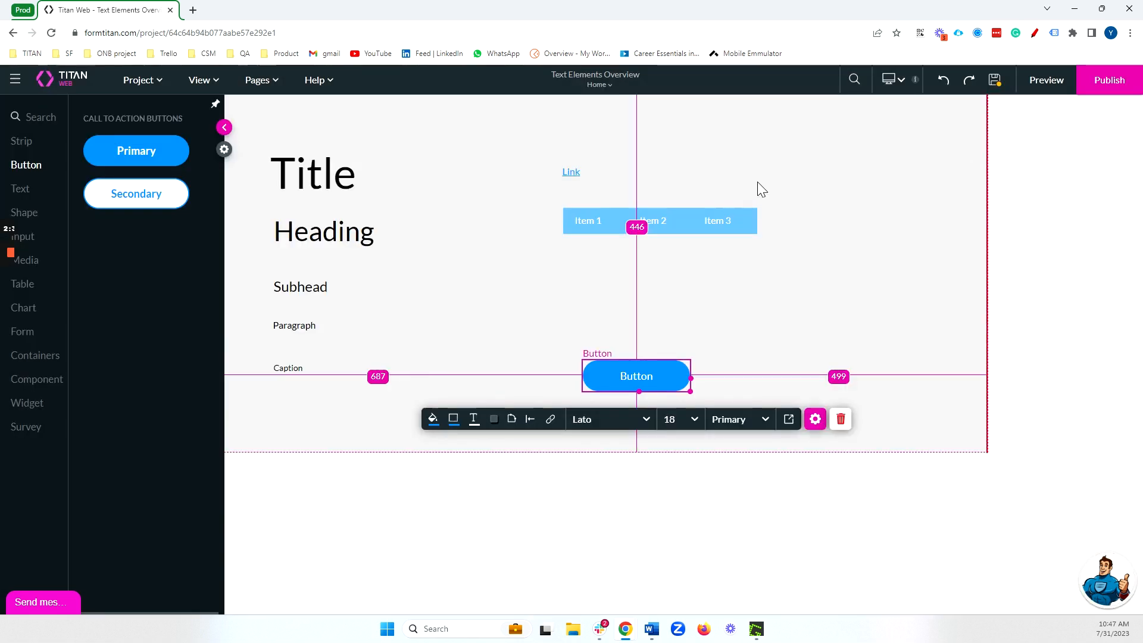
Enable Custom HTML for the Title element and make its text bold in the HTML editor.
click(420, 196)
click(528, 236)
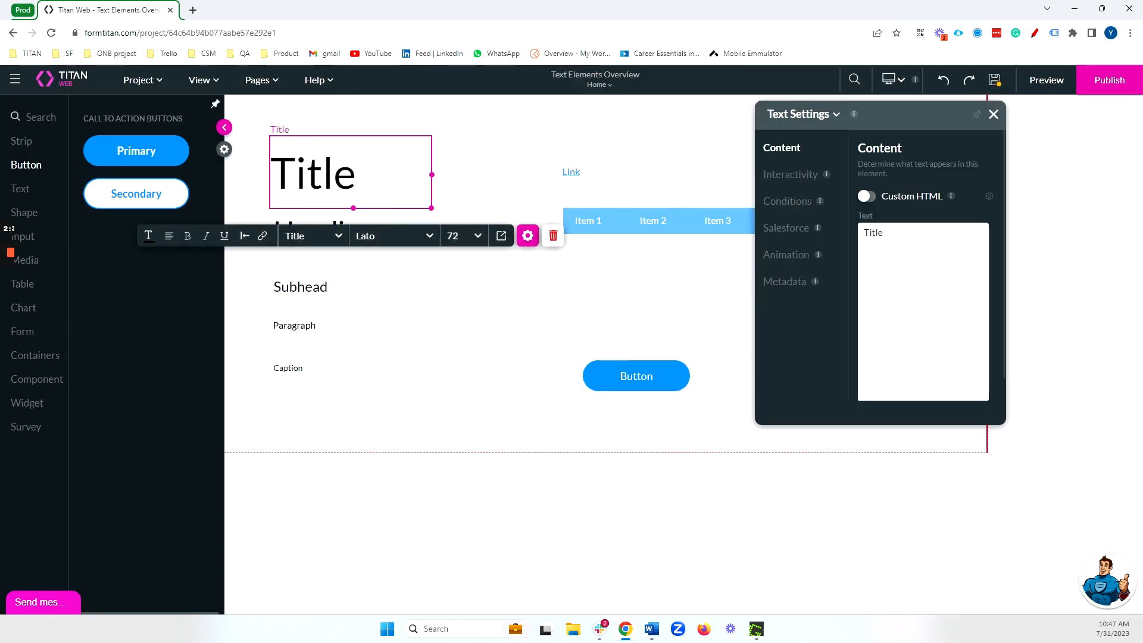
click(867, 196)
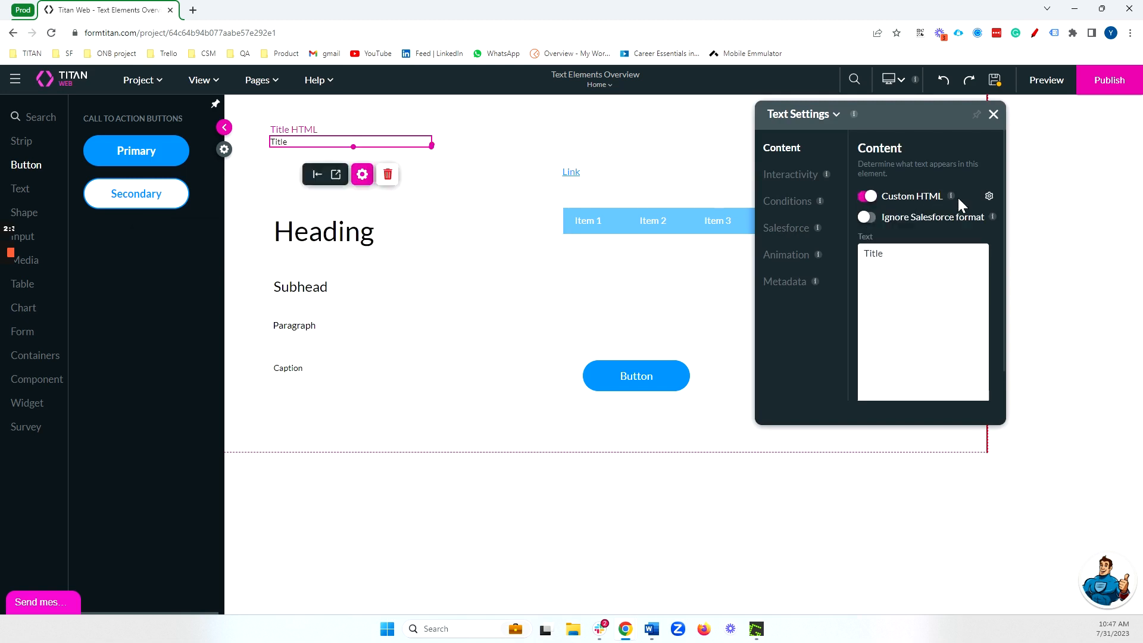
click(989, 197)
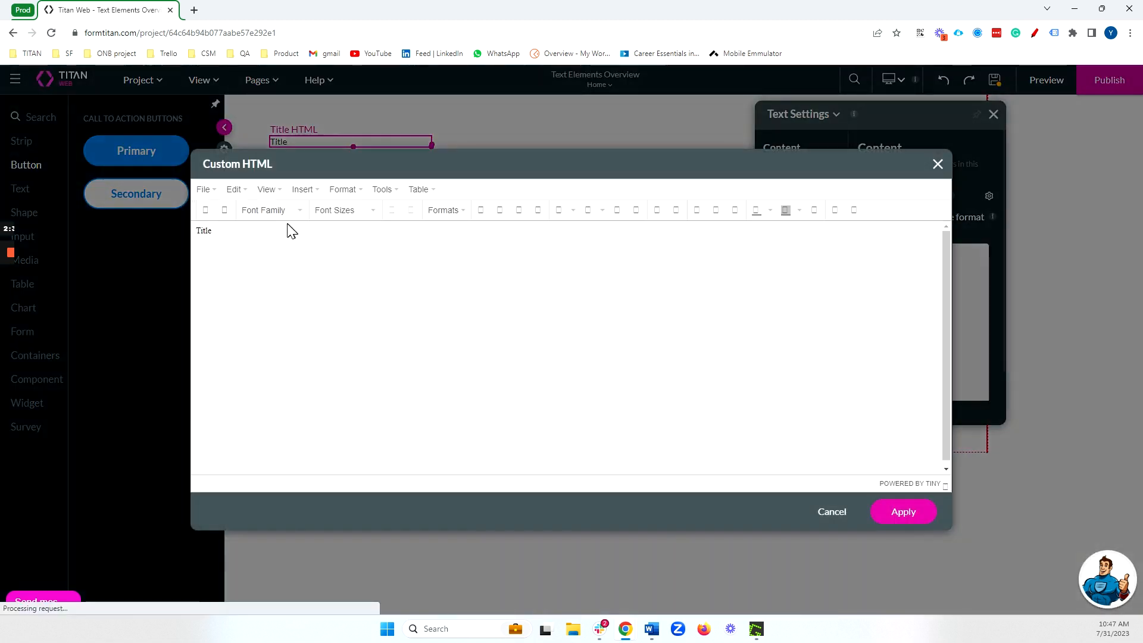
click(206, 212)
click(213, 230)
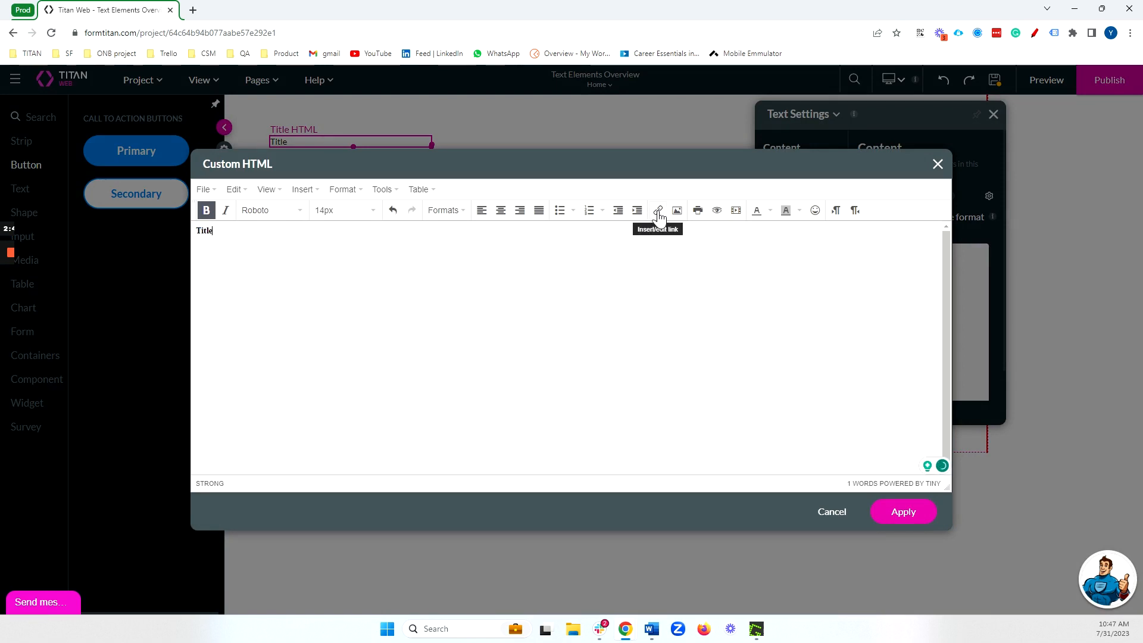
Discard the Custom HTML edit and turn Custom HTML off for the Title element, closing the settings.
click(830, 511)
click(873, 203)
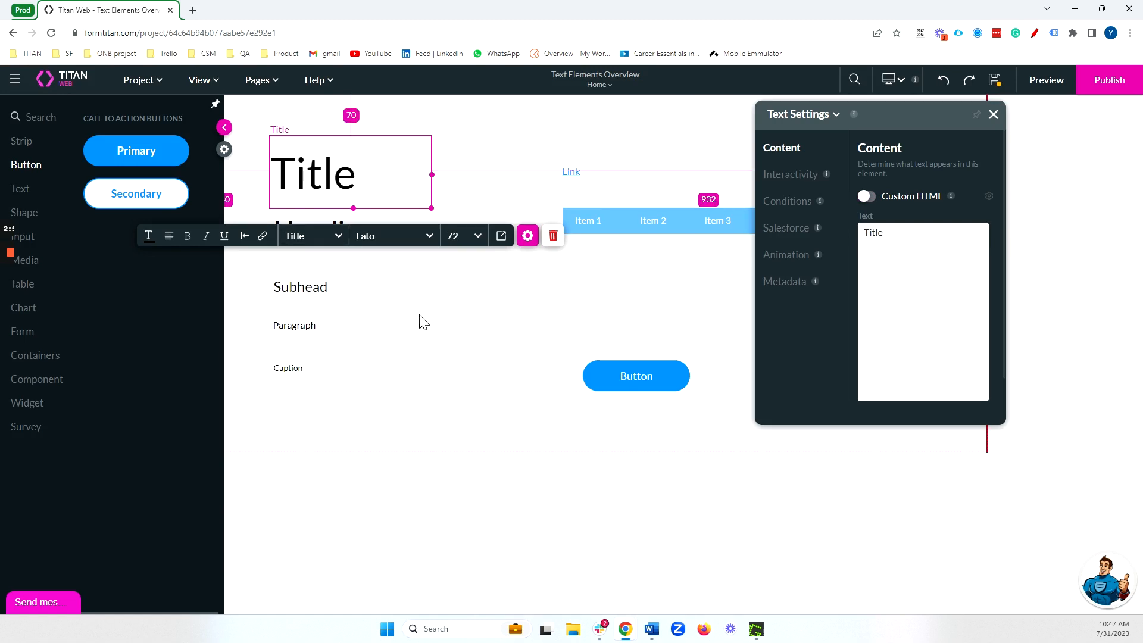
click(620, 359)
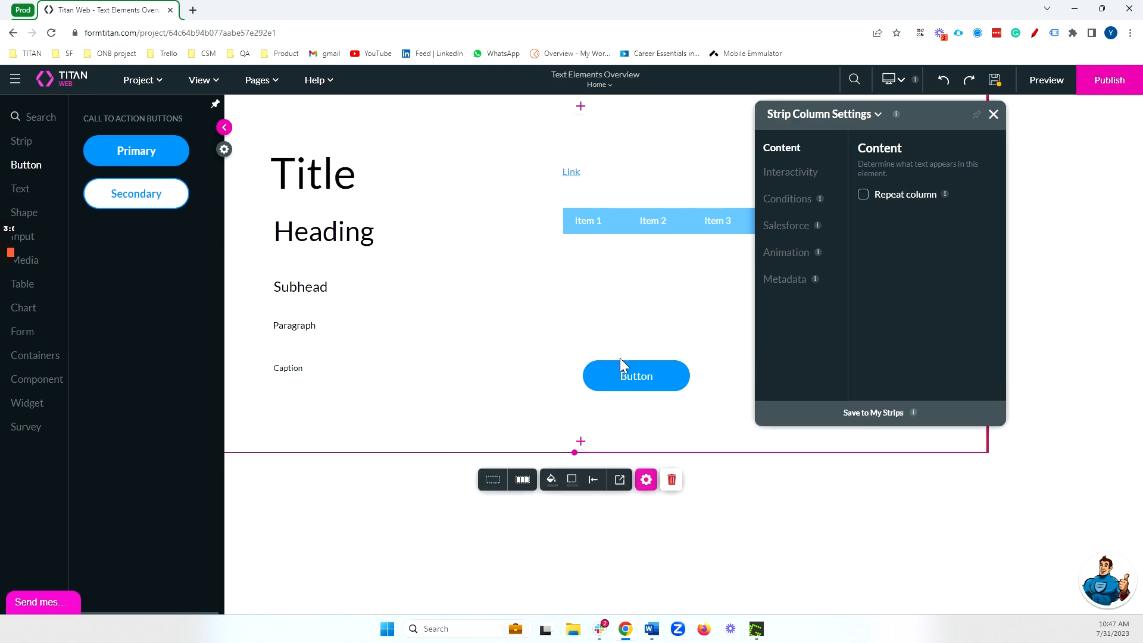
click(993, 115)
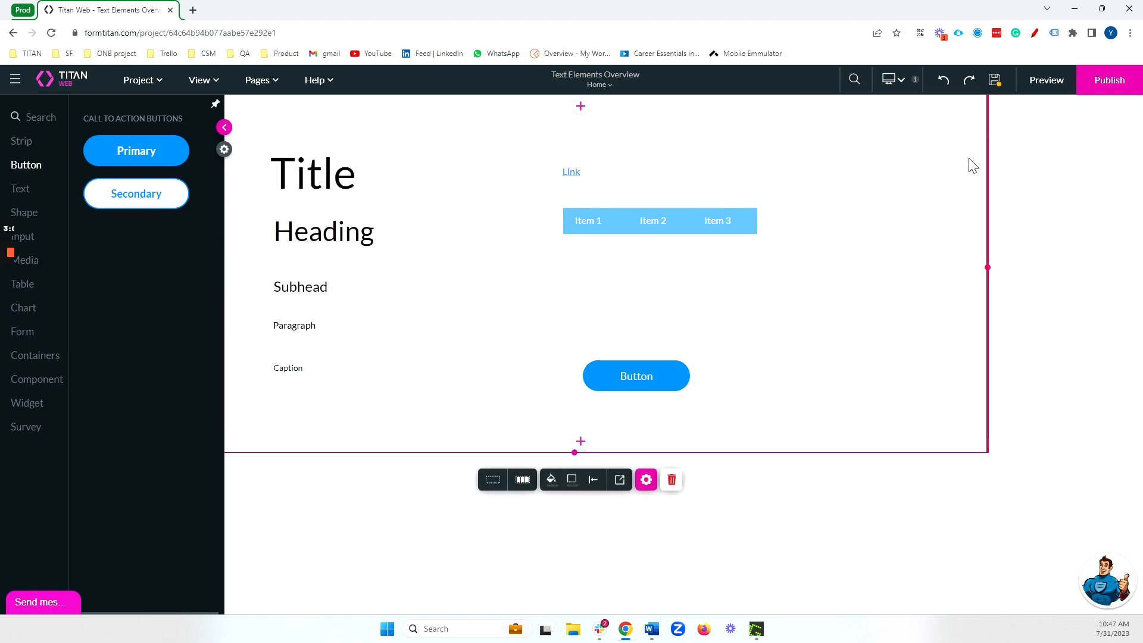
Create a new Salesforce get record integration that pulls from the Contact object.
click(604, 175)
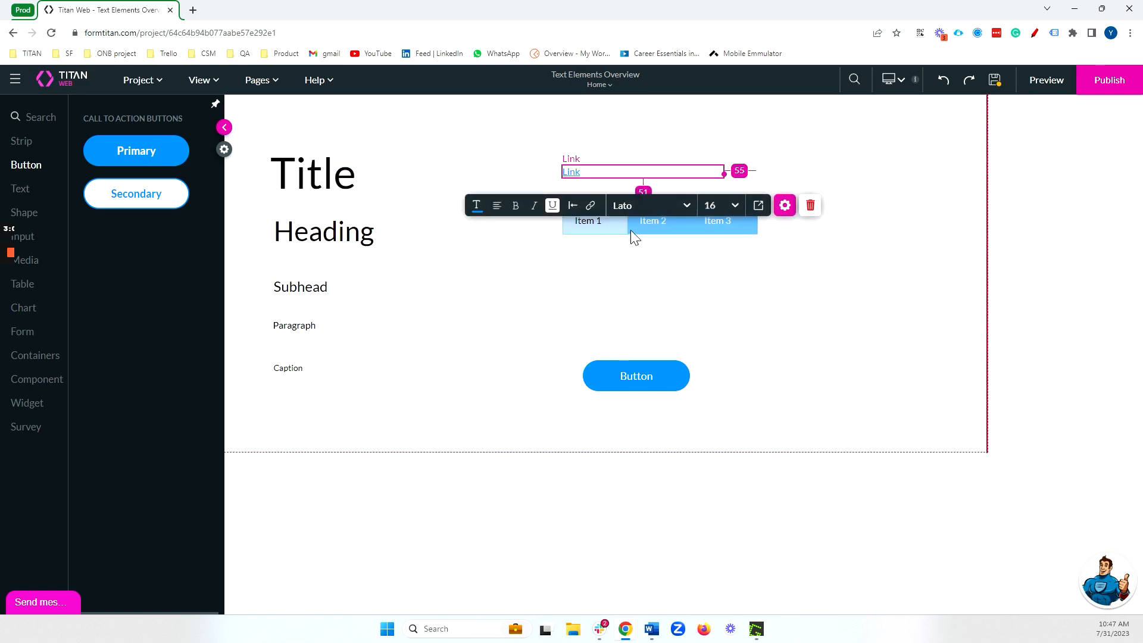
click(223, 148)
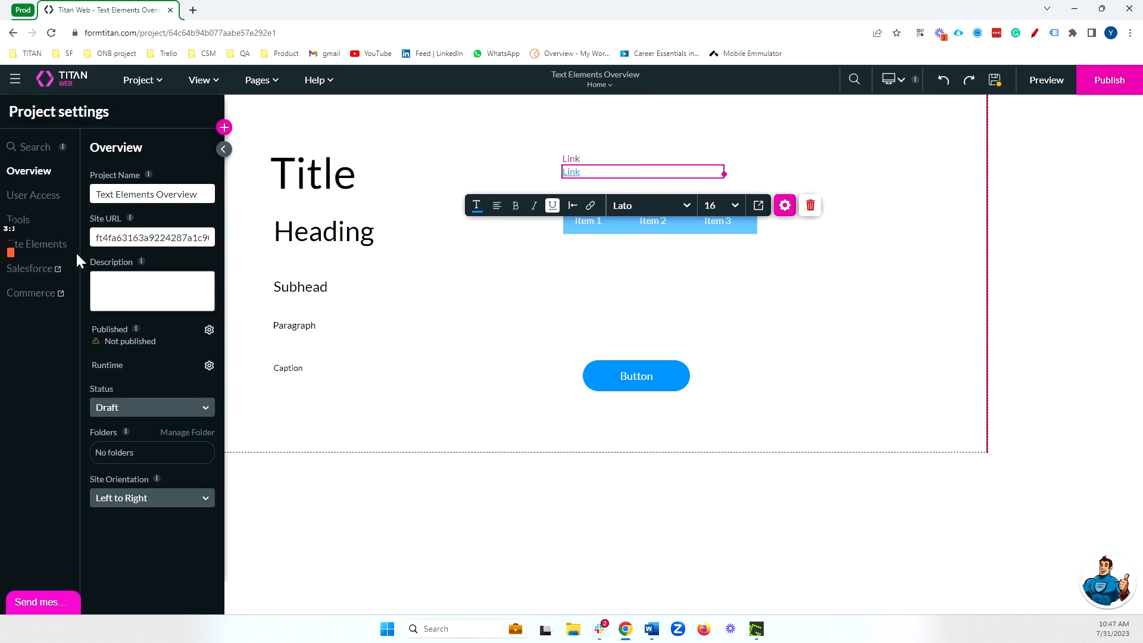
click(53, 275)
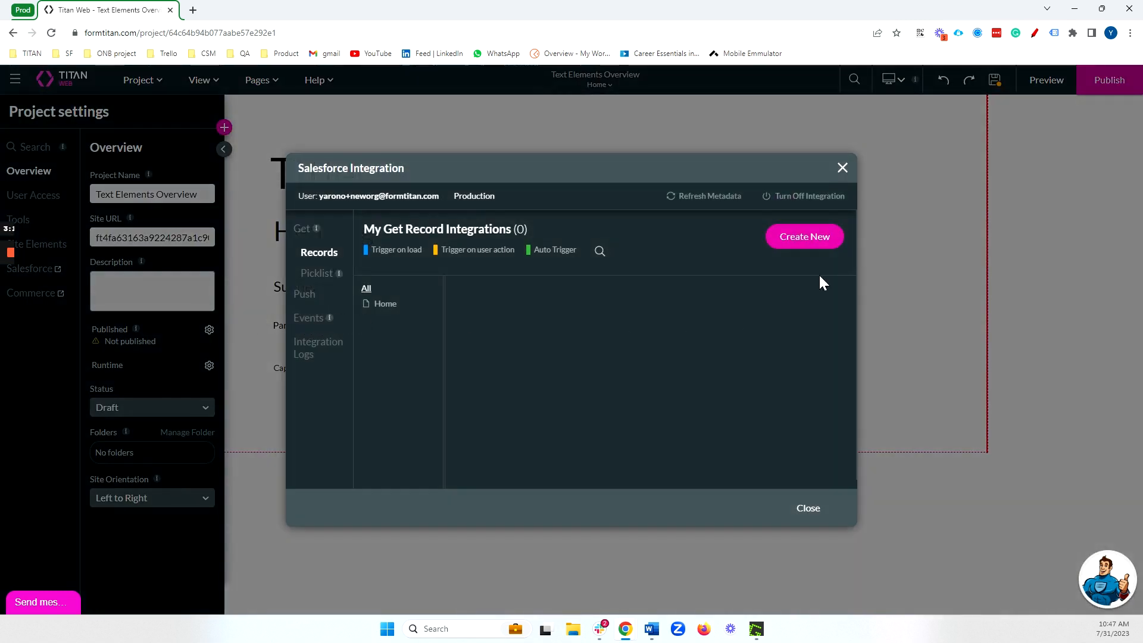
click(824, 243)
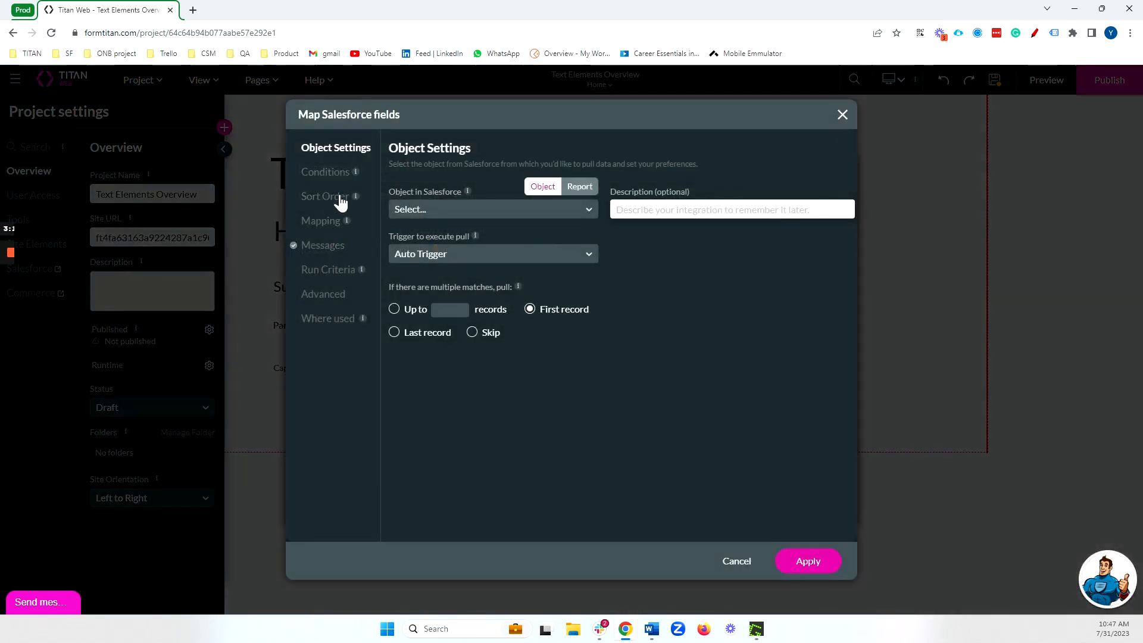
click(426, 211)
text(contact)
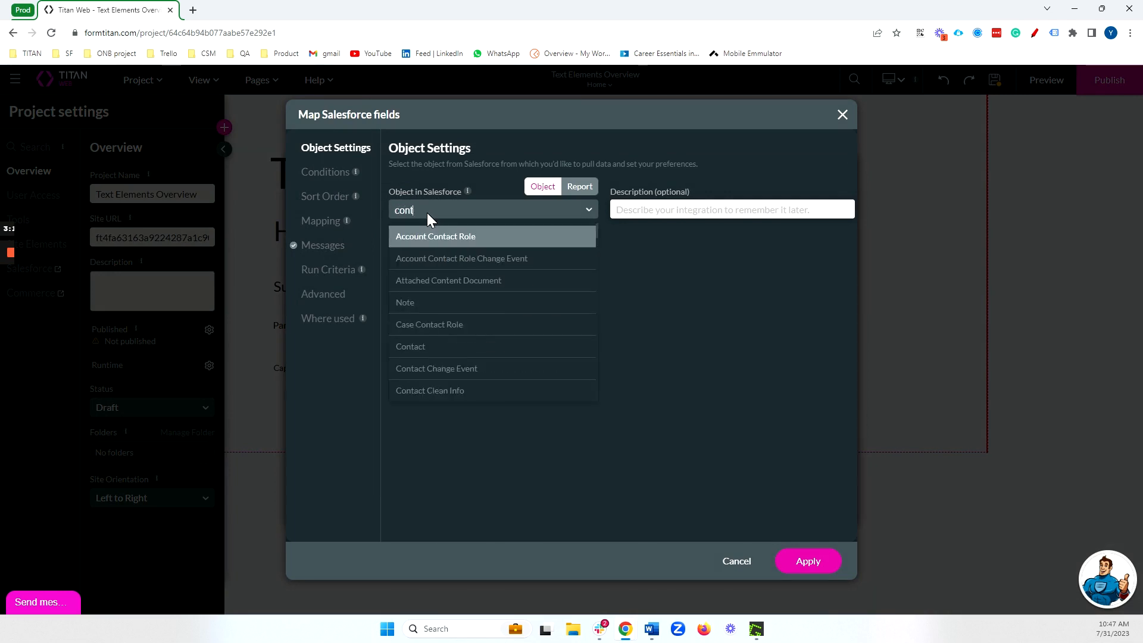
click(444, 304)
Examine the integration's mapping for the Salesforce field options of the text, Link and Item List elements.
click(315, 223)
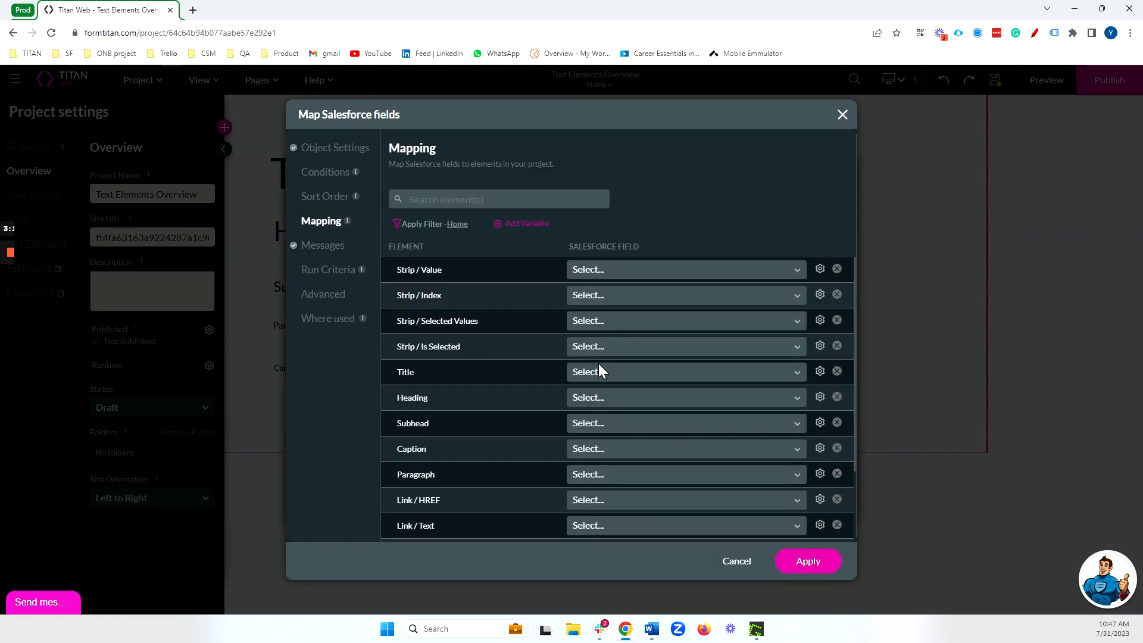
scroll(535, 357, down, 2)
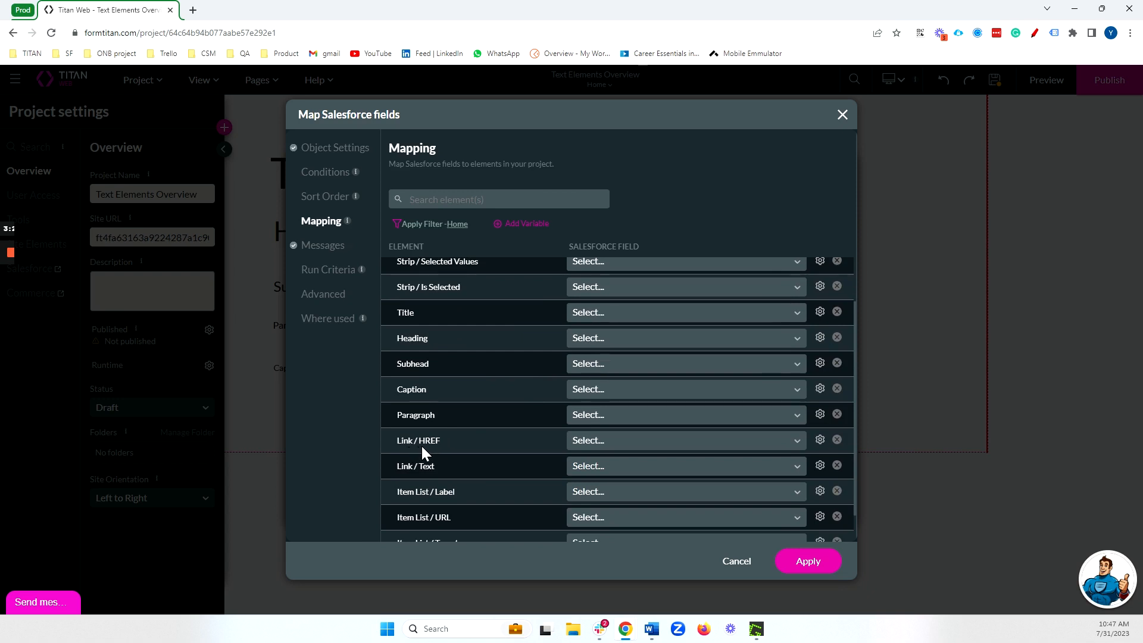
scroll(429, 446, down, 1)
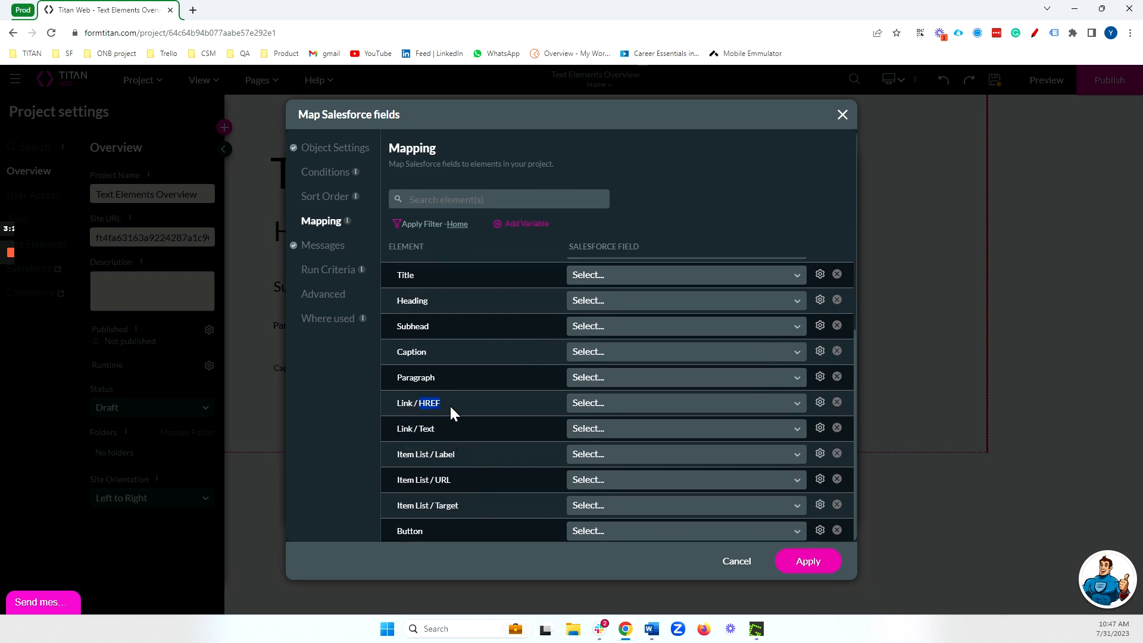
scroll(509, 415, down, 1)
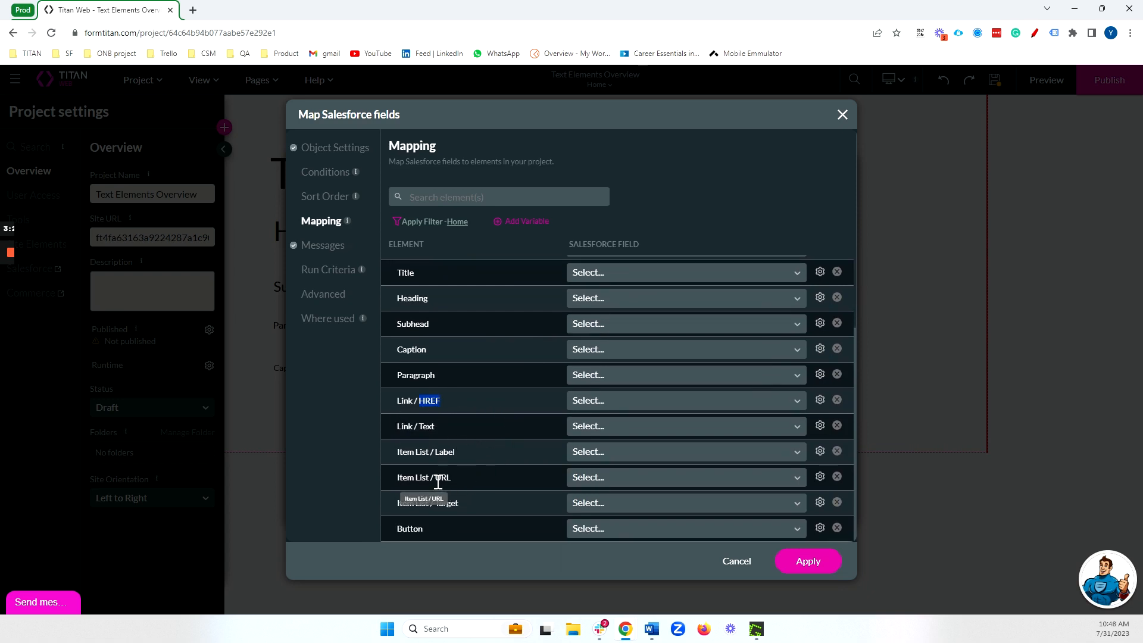
Check the Item List URL mapping, discard the unapplied Salesforce field mapping and leave the Salesforce integration window.
double_click(440, 478)
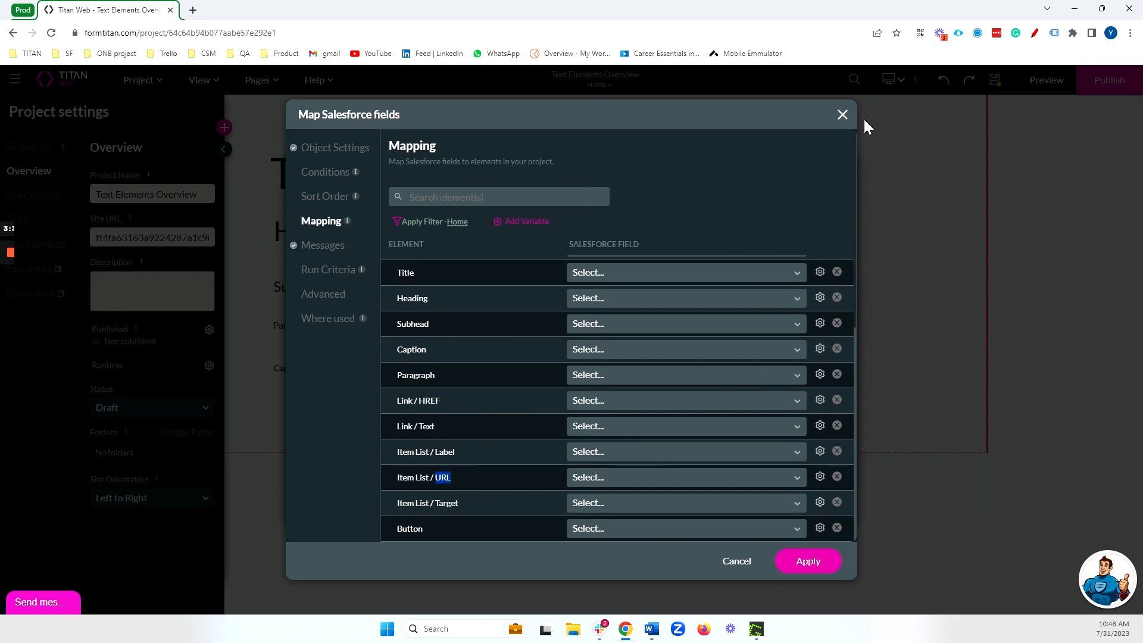
click(842, 114)
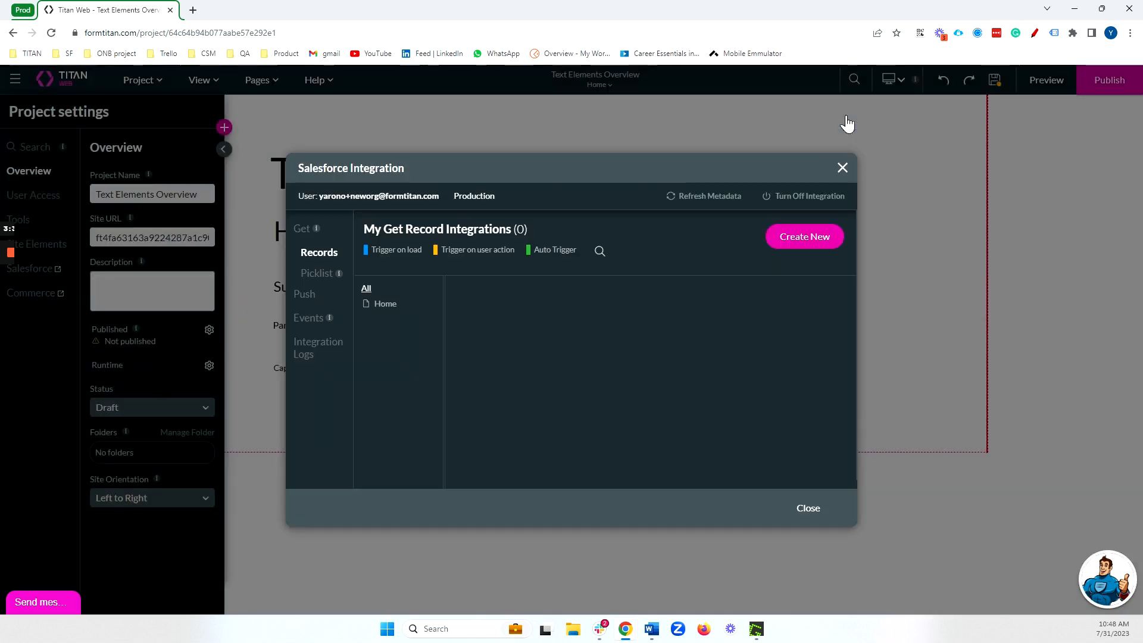
click(839, 171)
click(610, 242)
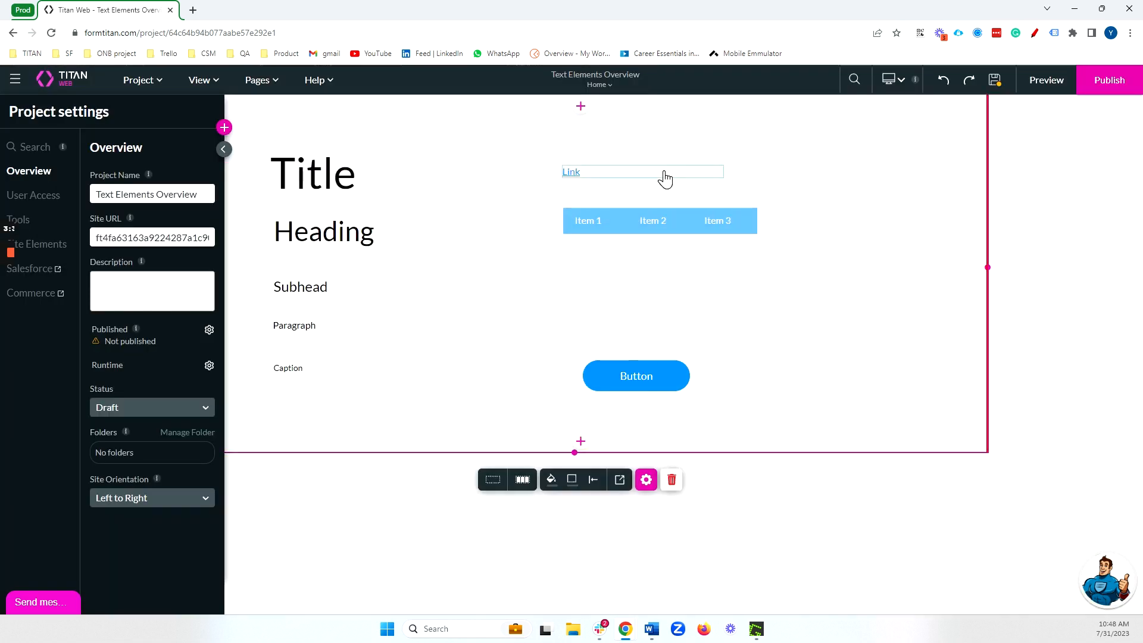
Review the HREF address and the available Target options in the Link element's settings.
click(663, 172)
click(786, 205)
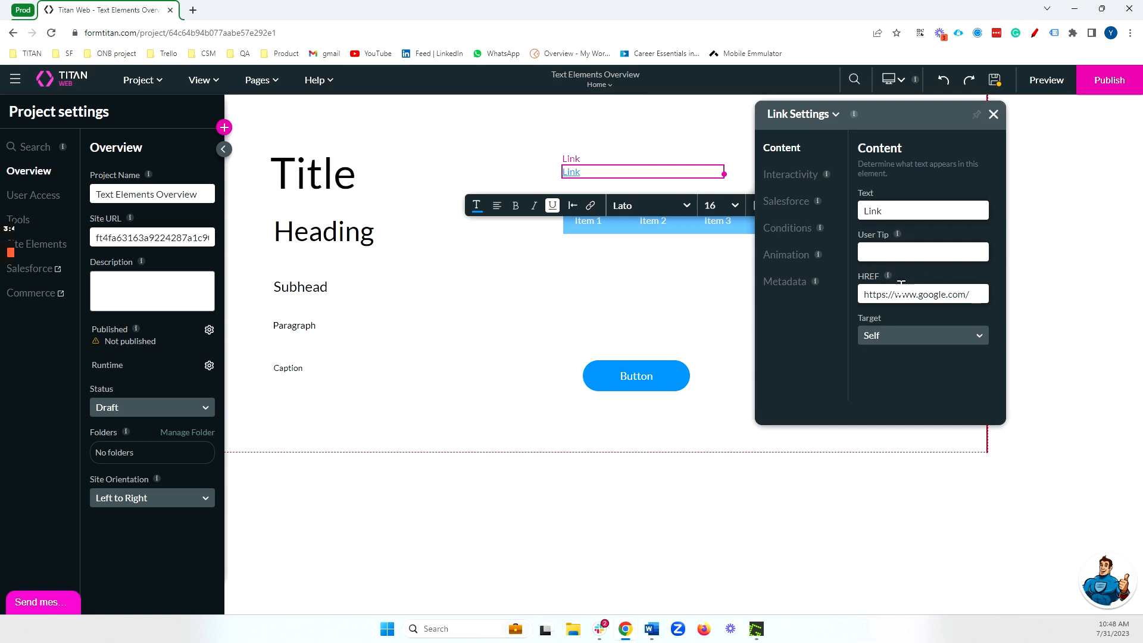
triple_click(881, 294)
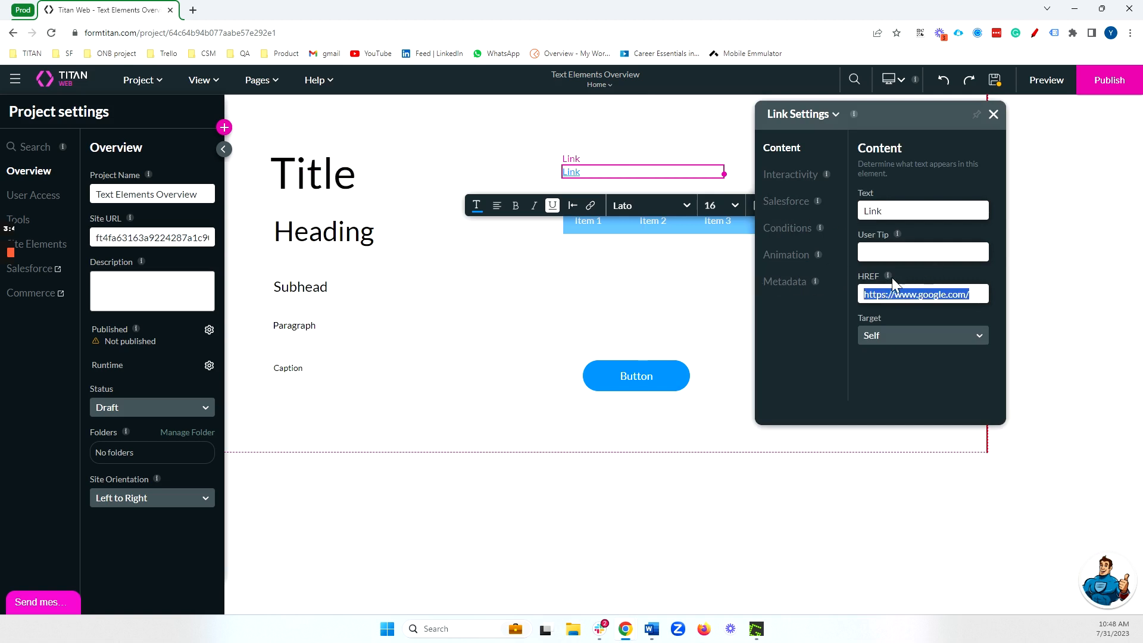
click(923, 335)
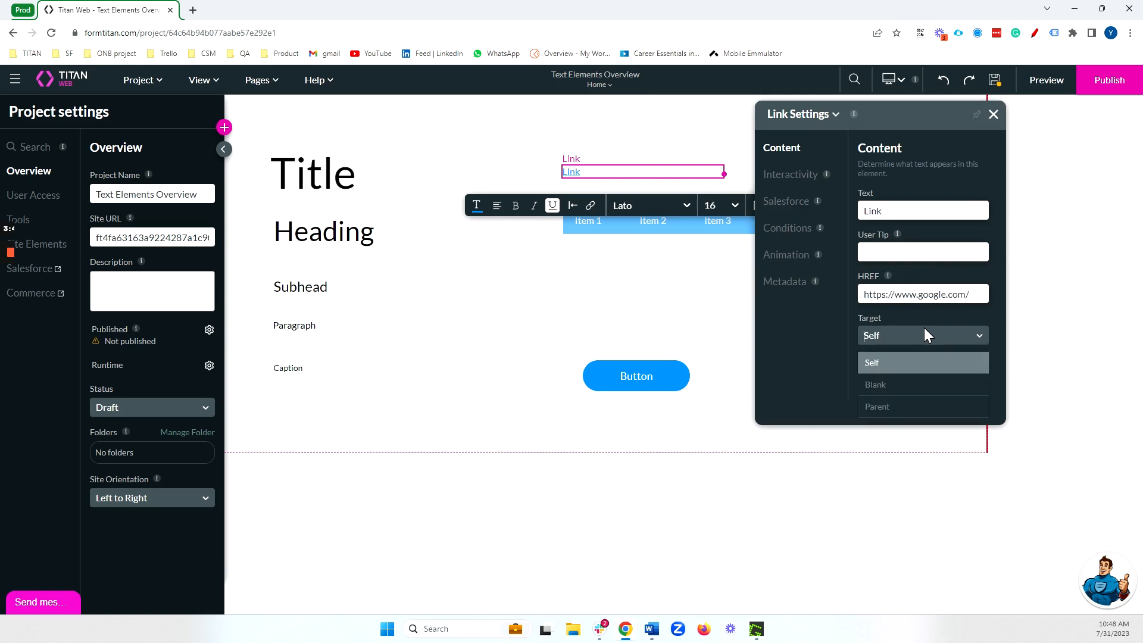
click(994, 114)
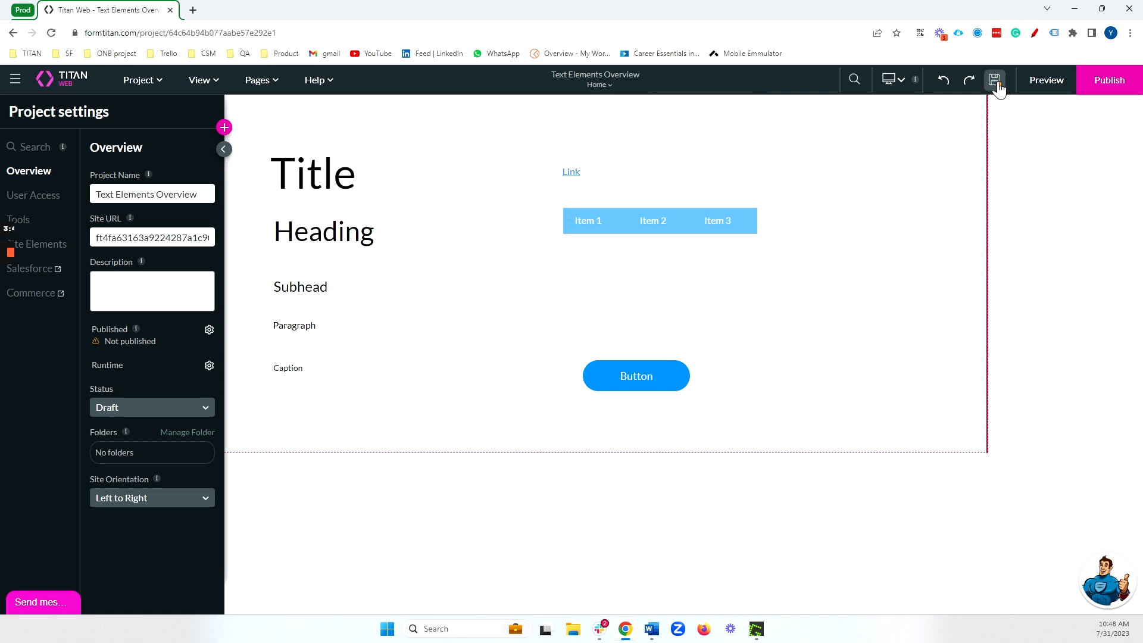
Preview the page, test the link, and return to the editor with the preview closed.
click(1045, 79)
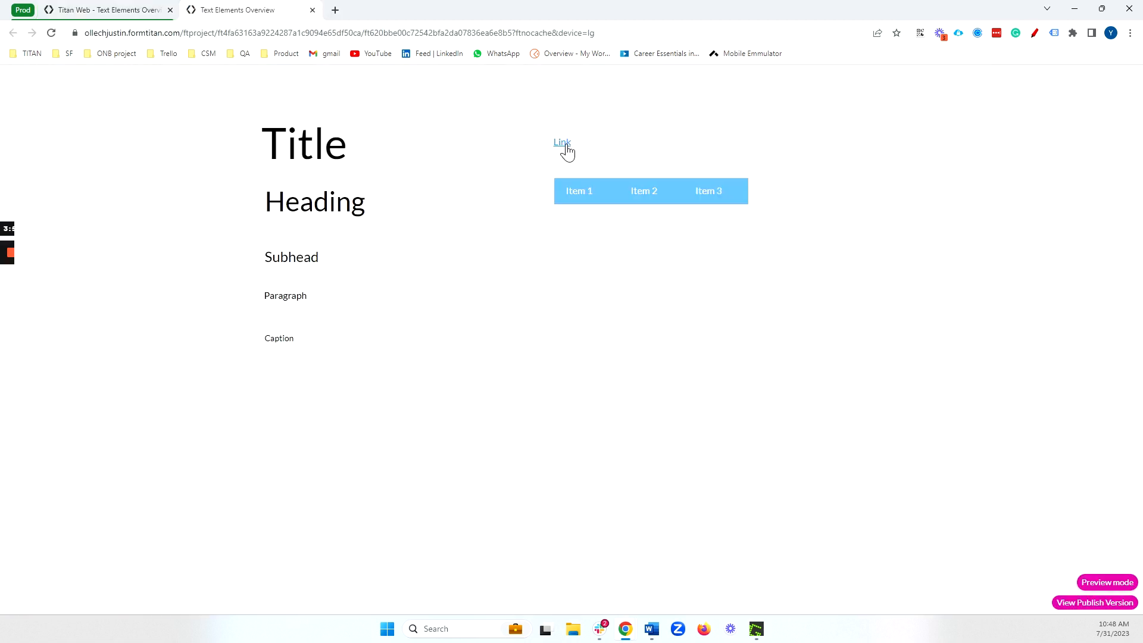
click(566, 149)
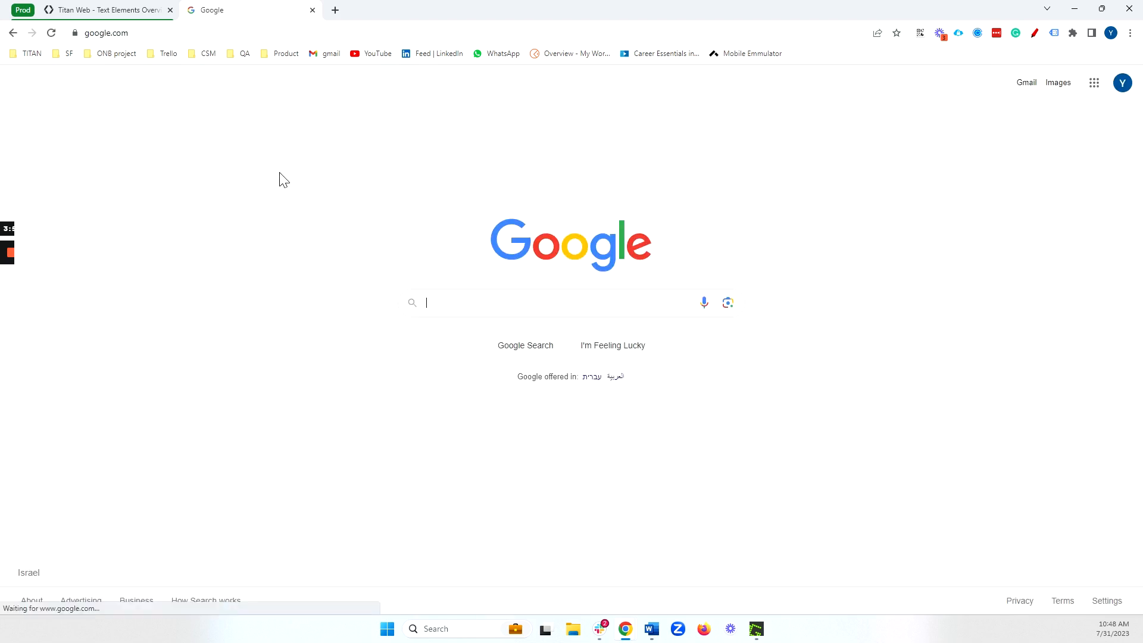
click(100, 9)
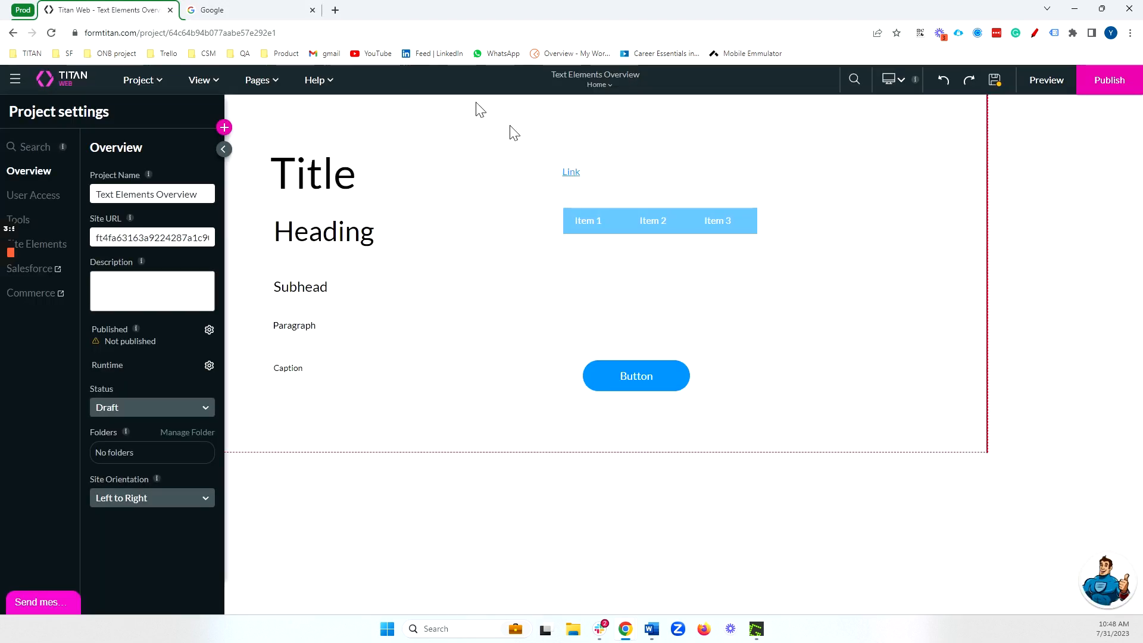
click(300, 10)
click(312, 10)
Set the Link element's text to "some link" and close its settings.
click(604, 177)
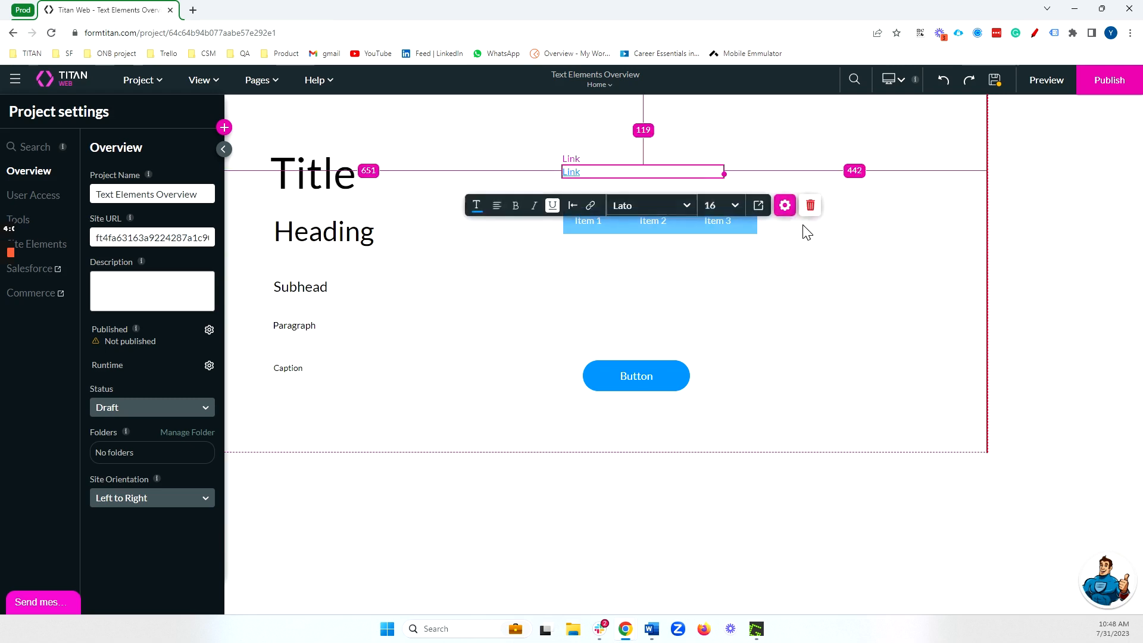
click(788, 205)
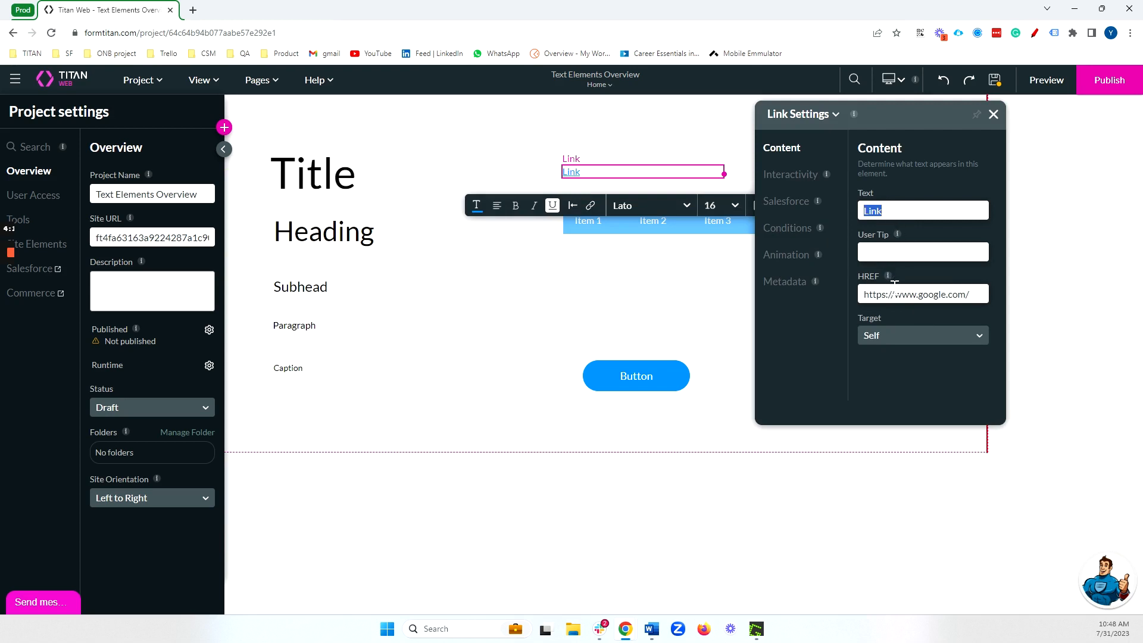
text(some l)
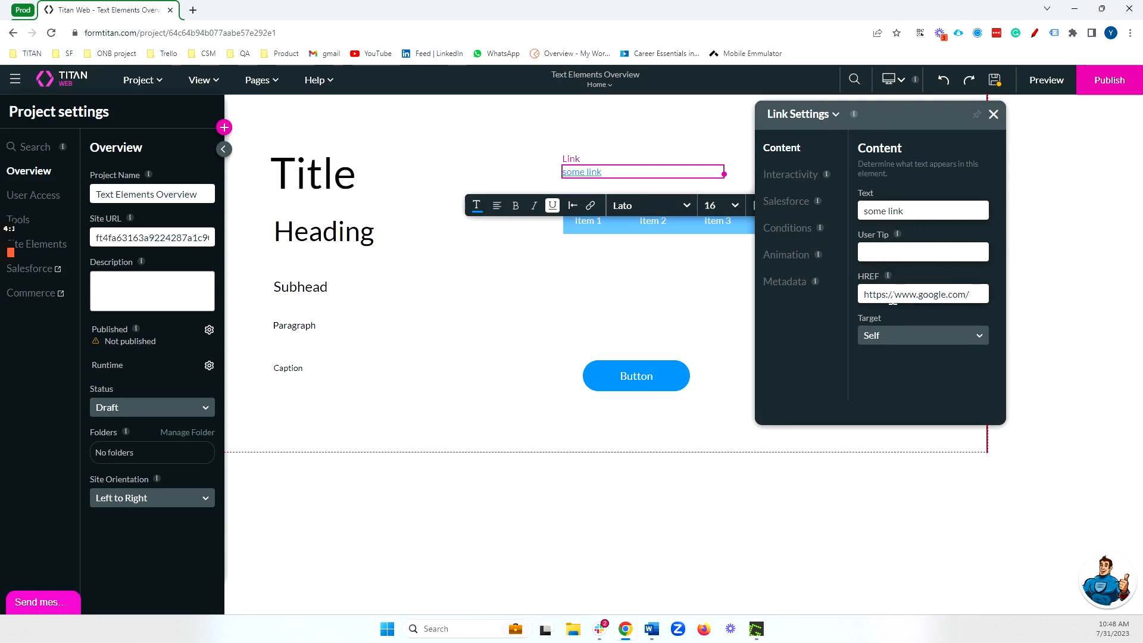
triple_click(928, 294)
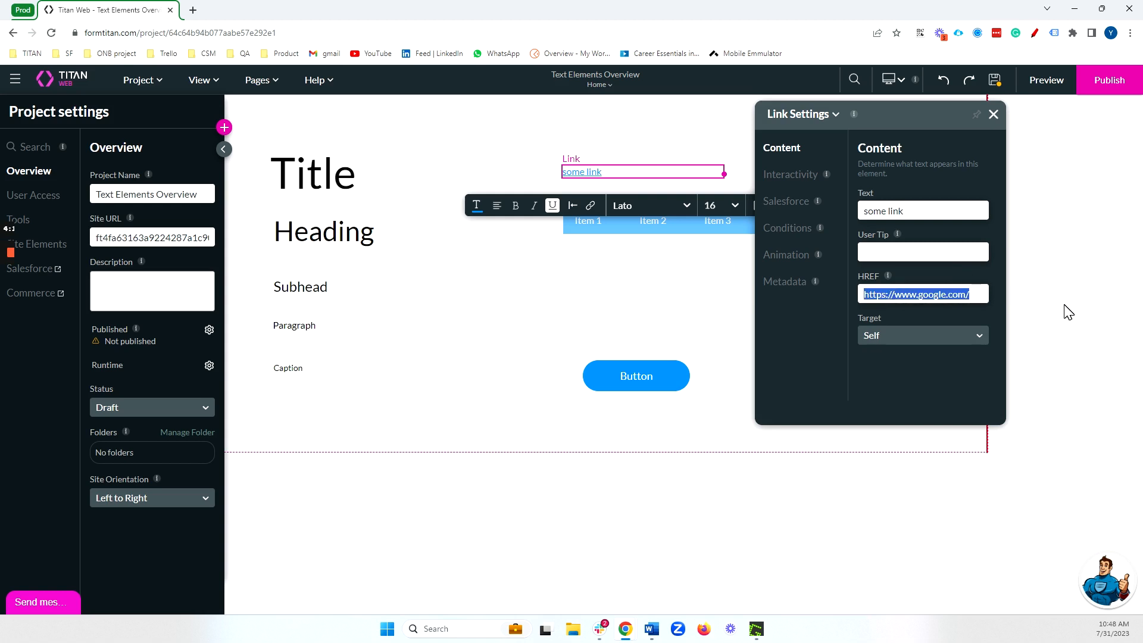
click(993, 114)
Review the label, URL and open-in options in the Item List's item configuration without changing them.
click(696, 262)
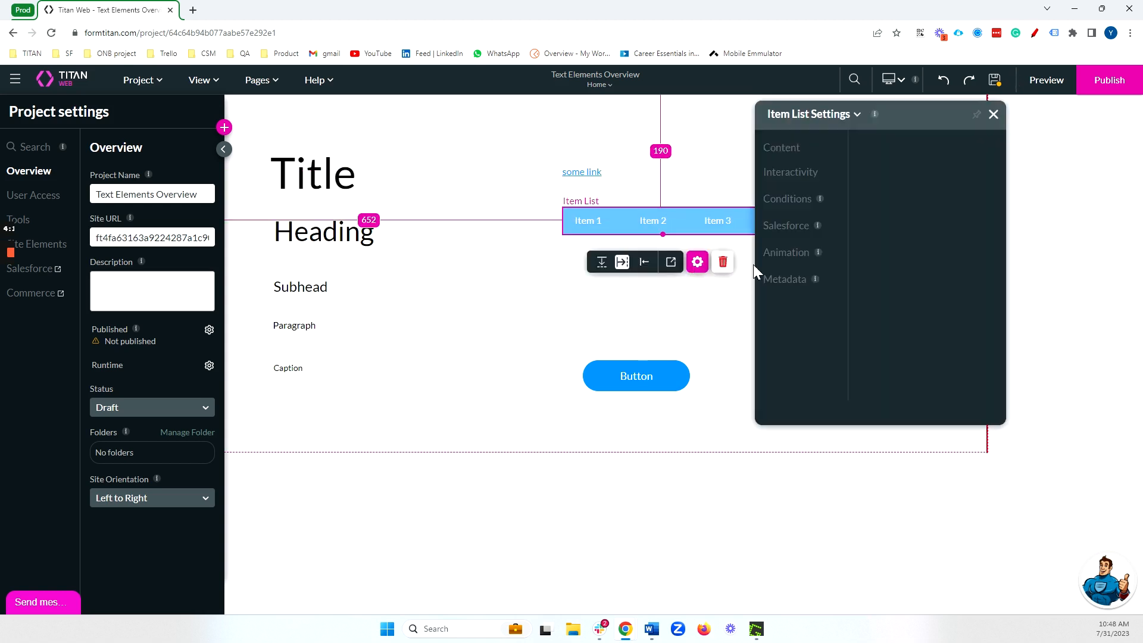
click(900, 285)
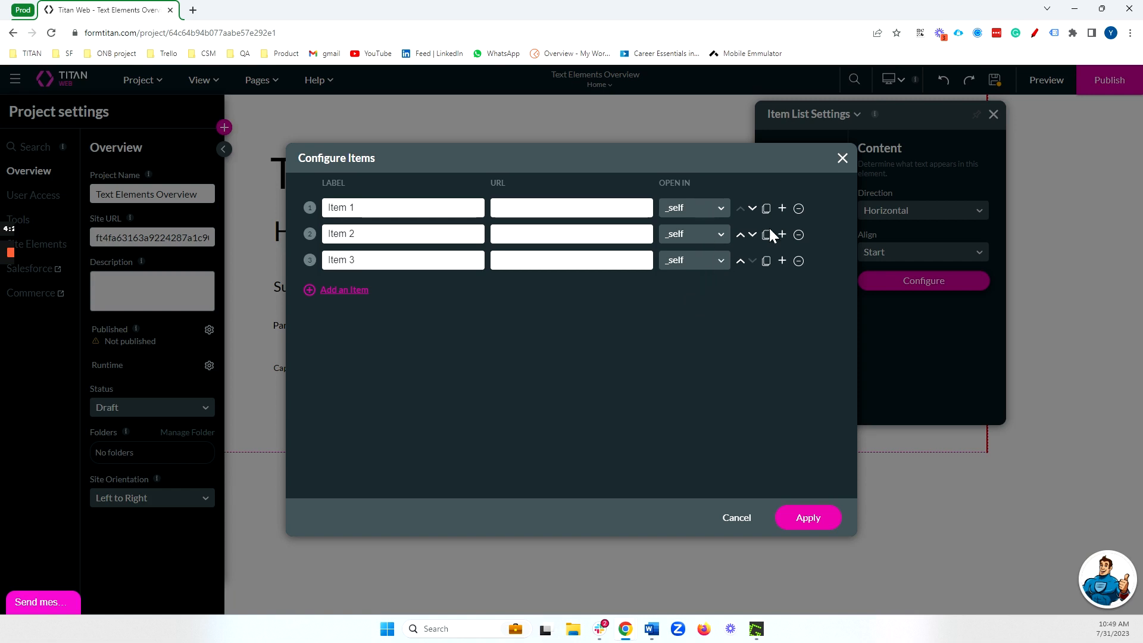
click(841, 158)
click(993, 114)
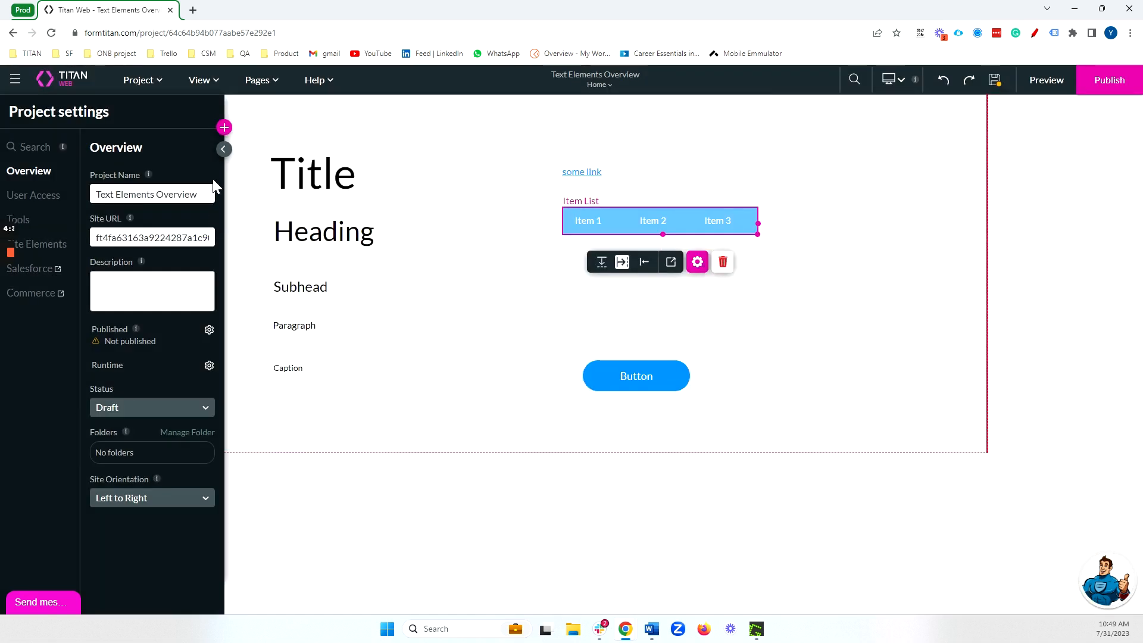
Collapse the project settings and inspect the text formatting options of the Title and Caption elements.
click(223, 149)
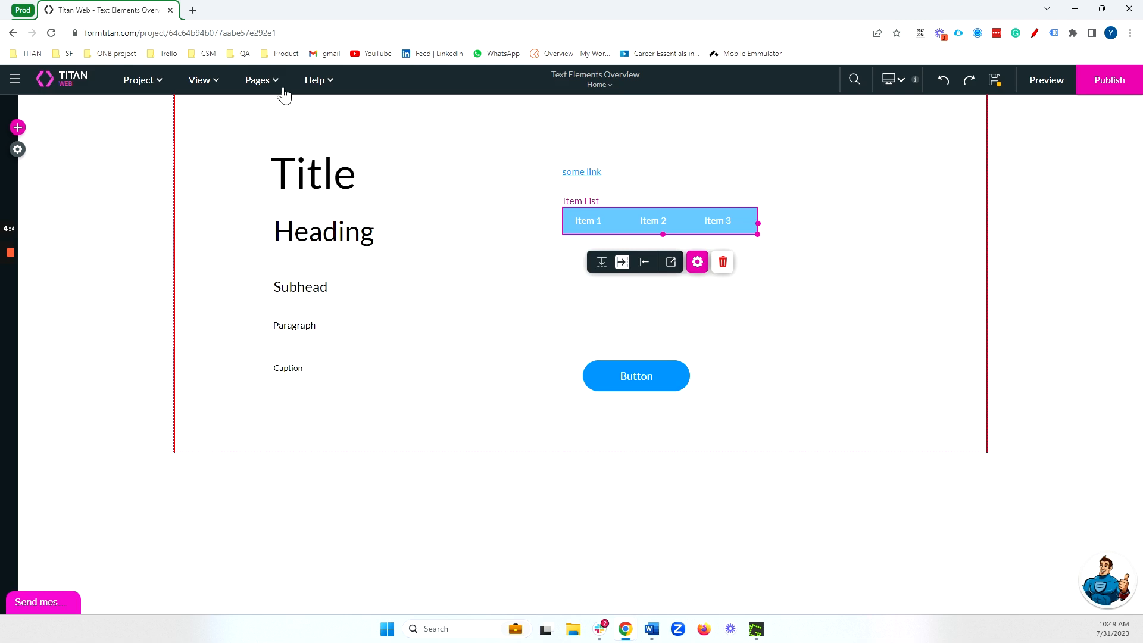
click(315, 179)
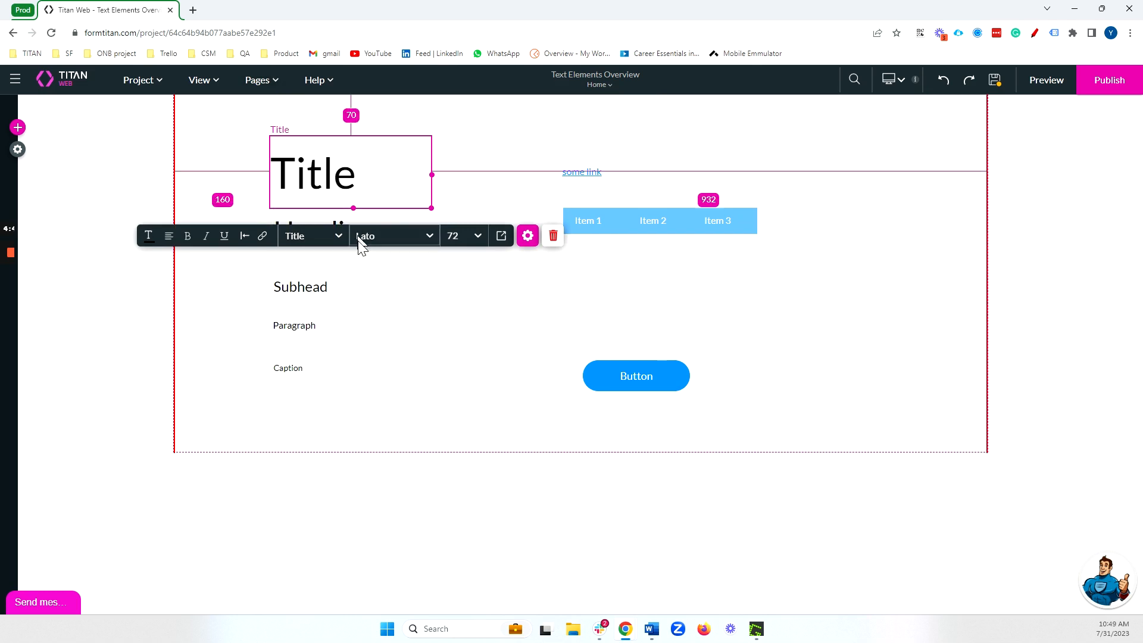
click(321, 367)
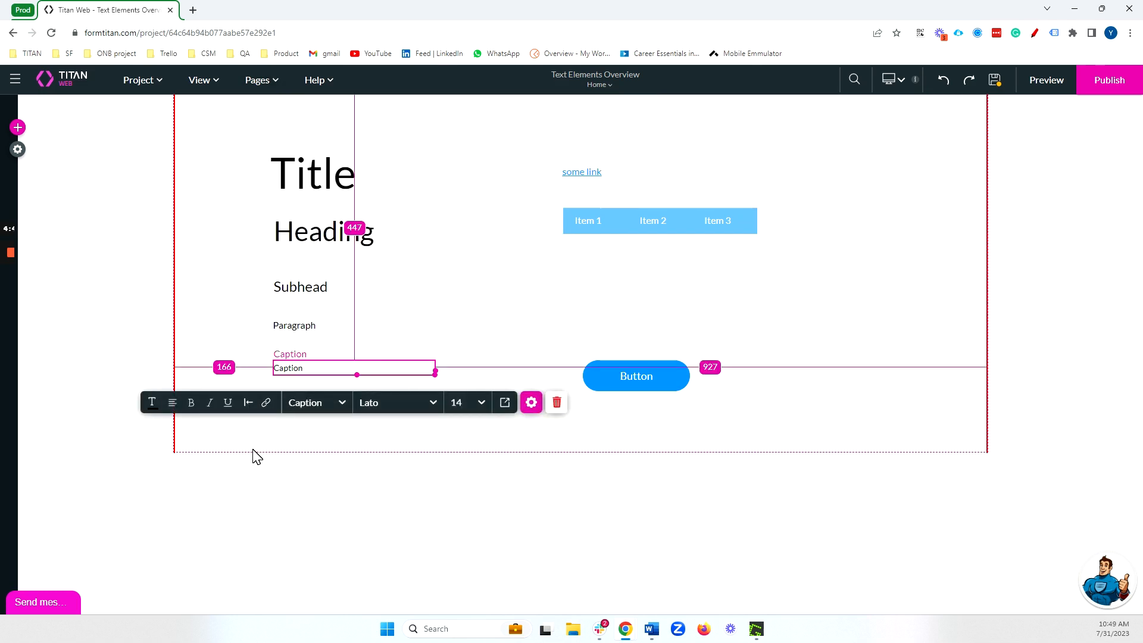